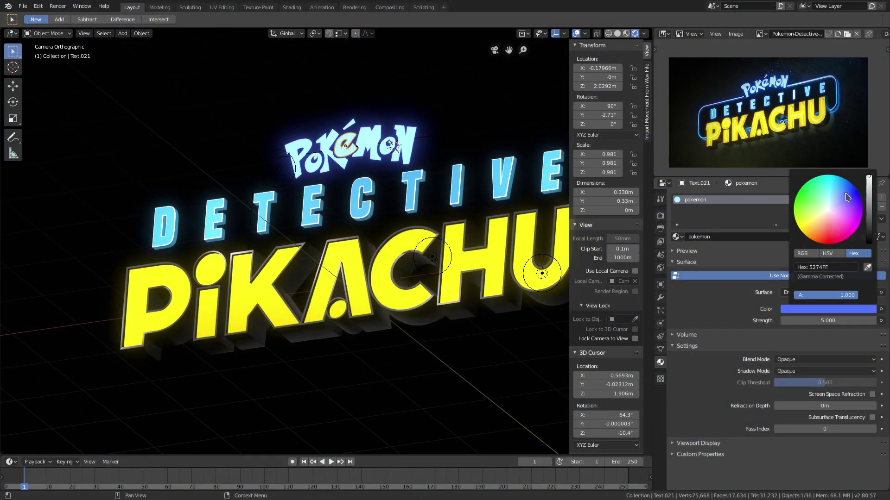
Examine the 3D title from several angles and compare it with the rounded neon frame in the reference image.
scroll(542, 250, "down", 3)
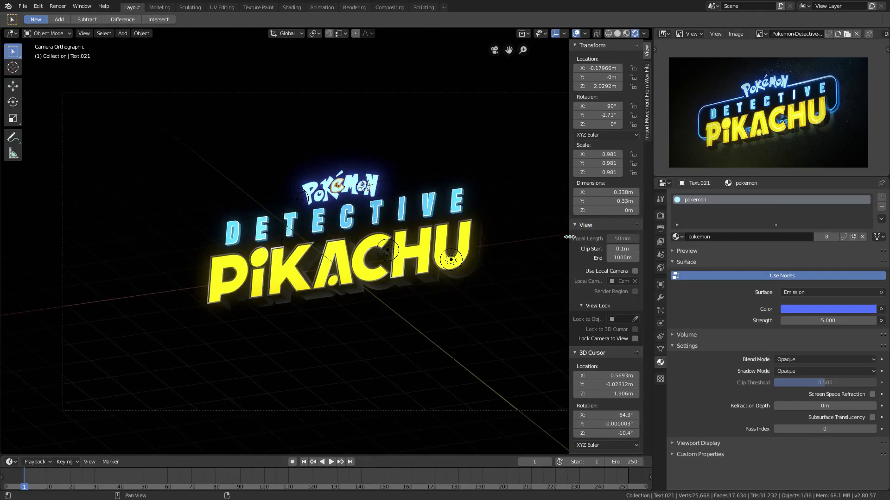
left_click_drag(569, 236, 661, 234)
scroll(338, 88, "up", 5)
middle_click_drag(393, 137, 405, 157)
scroll(380, 184, "up", 1)
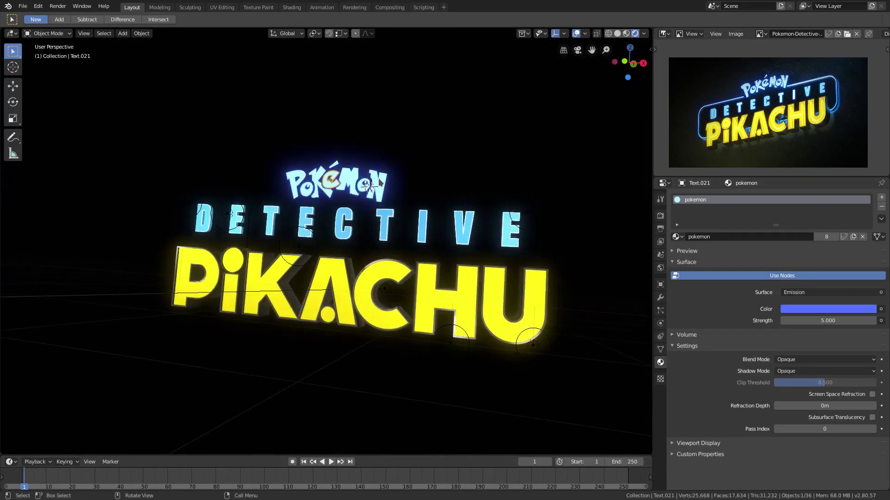
key("KP_1")
scroll(389, 251, "up", 3)
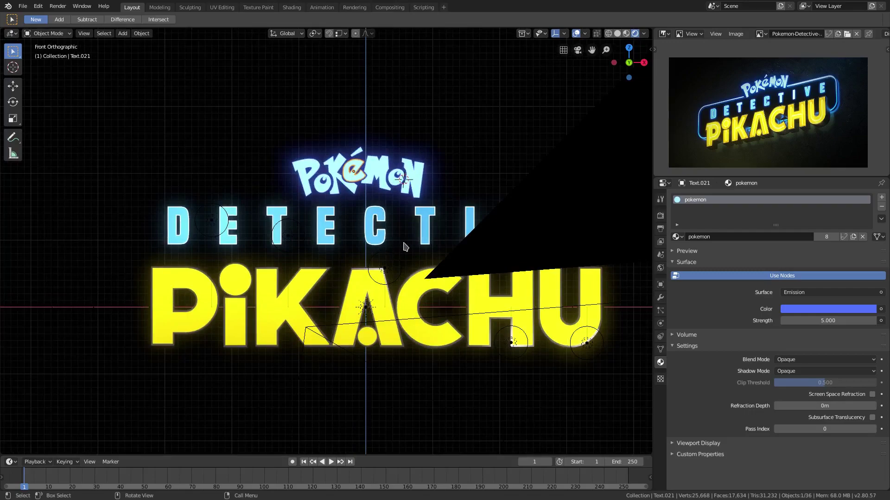
middle_click_drag(406, 247, 431, 220)
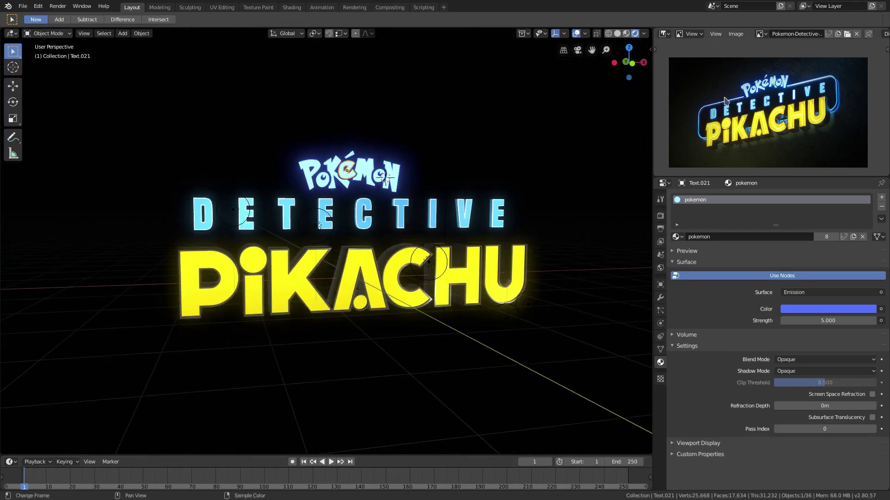
scroll(840, 75, "up", 5)
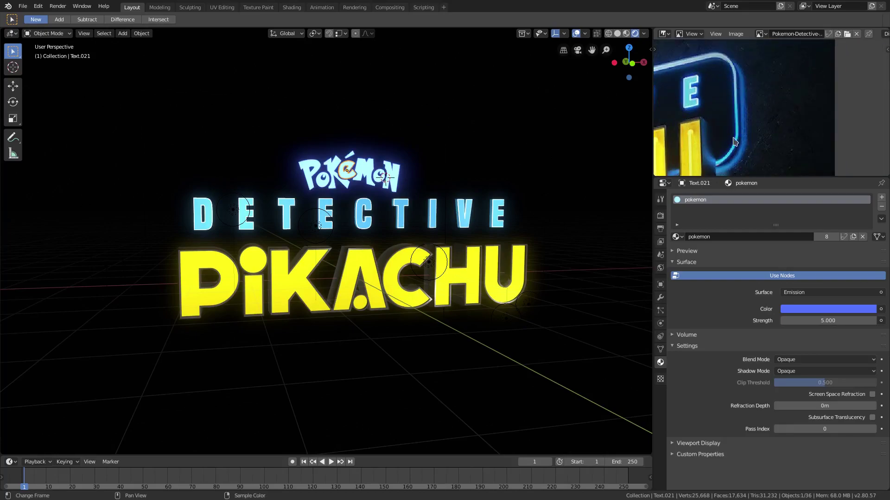
scroll(733, 141, "down", 5)
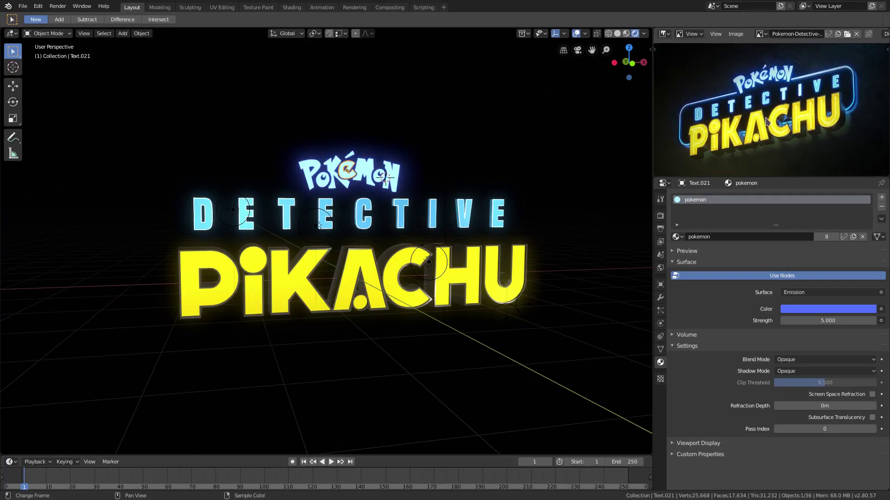
middle_click_drag(366, 209, 388, 218)
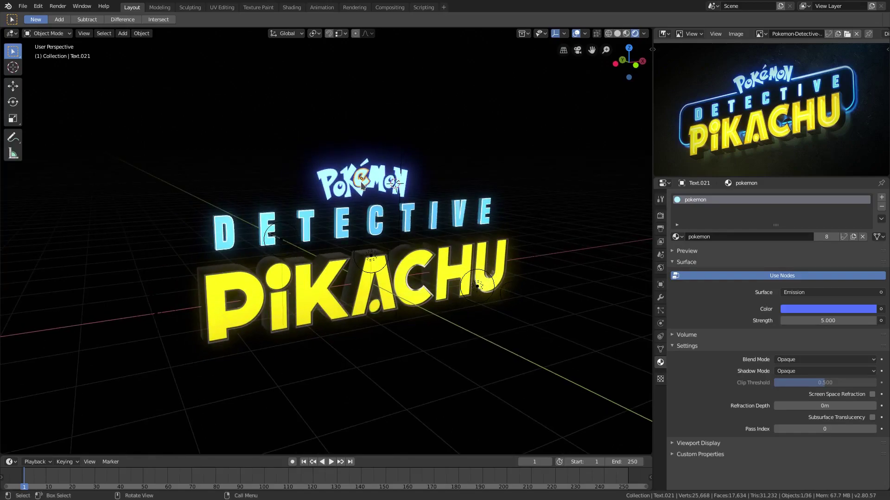
key("shift+a")
mouse_move(362, 185)
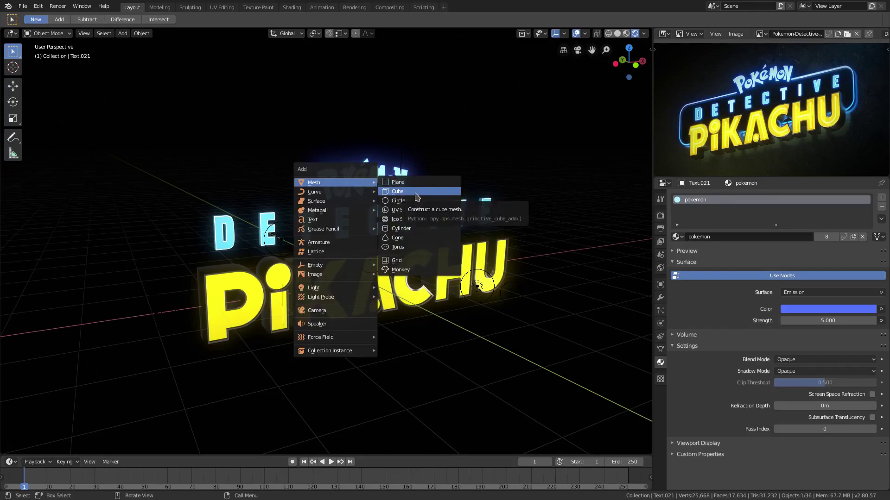
left_click(416, 197)
key("ctrl+z")
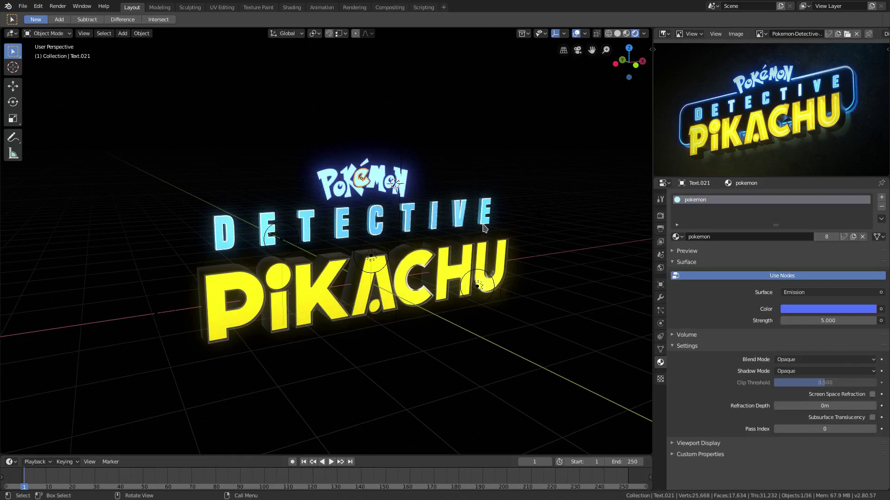
Reset the 3D cursor to the world origin and add a 2 m cube there.
key("shift+c")
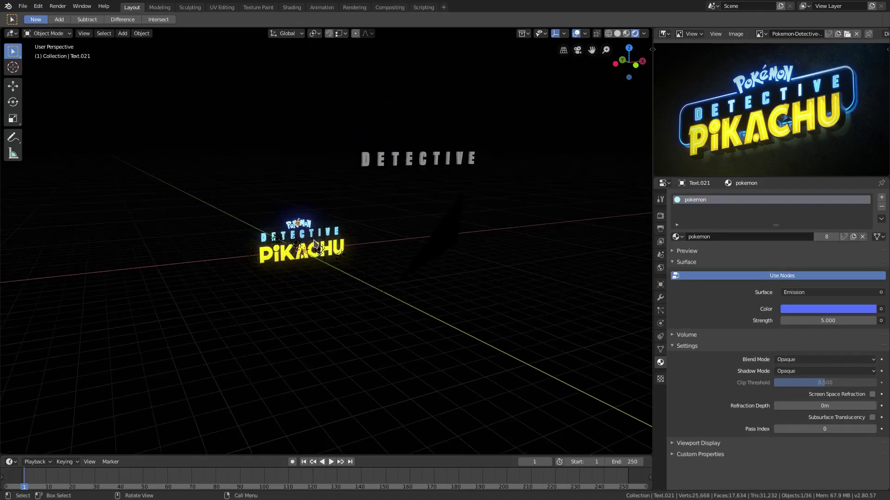
scroll(315, 243, "up", 4)
middle_click_drag(369, 232, 448, 217, "shift")
scroll(421, 194, "up", 5)
scroll(427, 208, "down", 2)
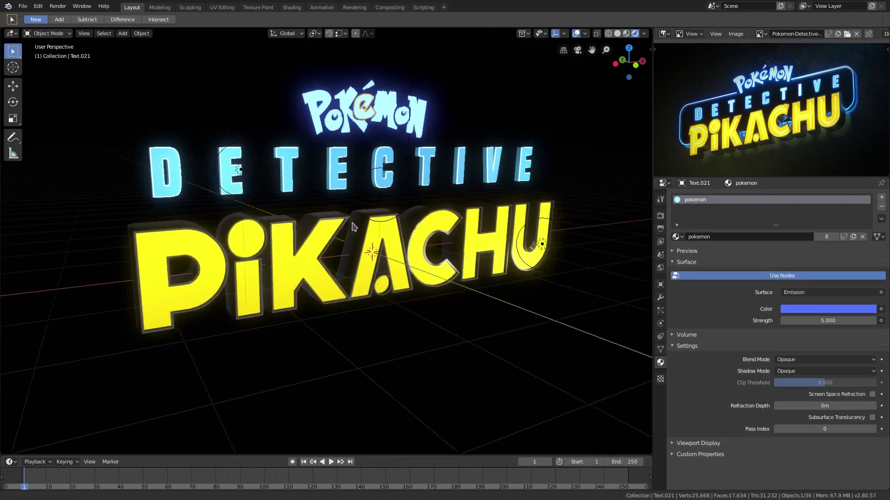
key("shift+a")
mouse_move(377, 198)
left_click(421, 206)
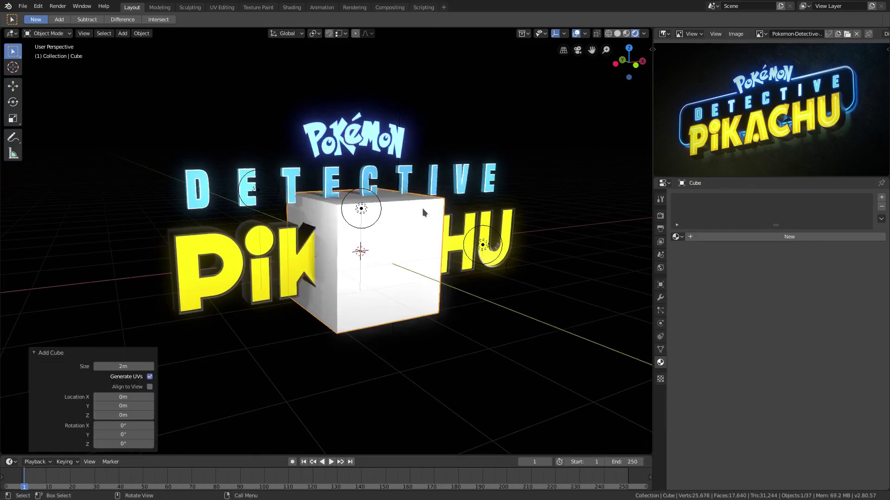
Raise the cube about 0.905 m along the Z axis.
scroll(425, 232, "up", 3)
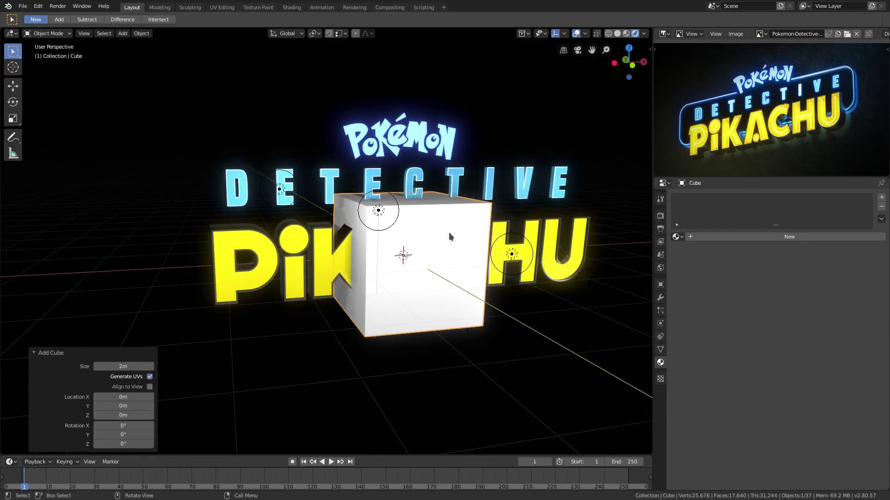
key("g")
key("z")
left_click(466, 242)
scroll(466, 242, "down", 2)
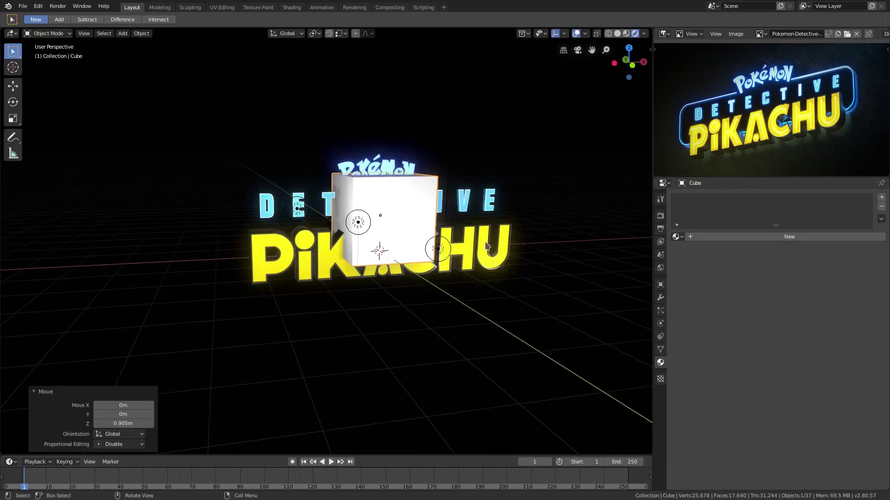
Flatten the cube to 0.278 along Y and move it about 3.78 m forward along Y, in front of the title.
middle_click_drag(468, 243, 369, 223)
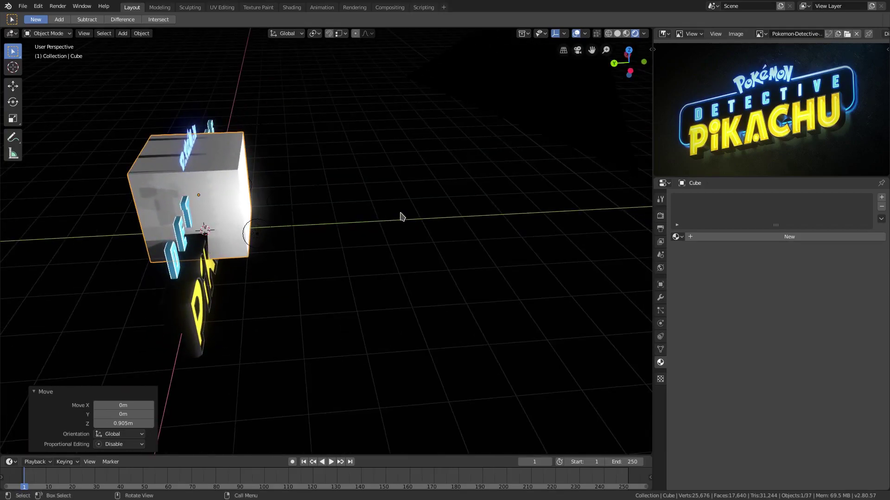
key("s")
key("y")
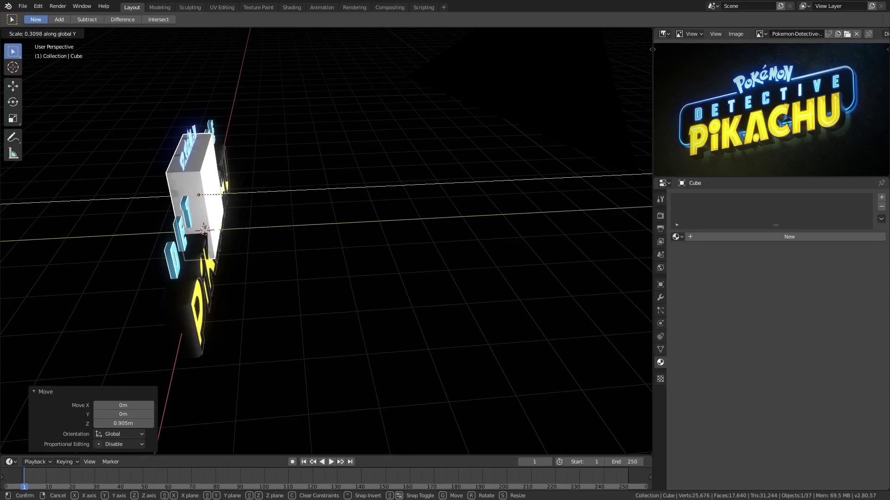
left_click(224, 194)
key("g")
key("y")
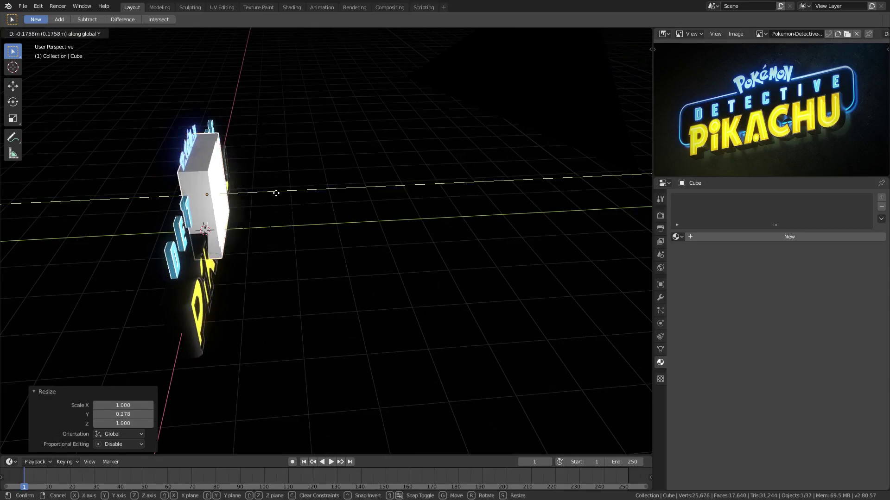
left_click(429, 190)
Switch the viewport to LookDev shading and stretch the flattened cube along X by a factor of 3.219.
middle_click_drag(429, 191, 357, 180)
left_click(617, 33)
middle_click_drag(561, 108, 459, 179)
left_click(626, 34)
middle_click_drag(401, 232, 392, 204)
key("s")
key("x")
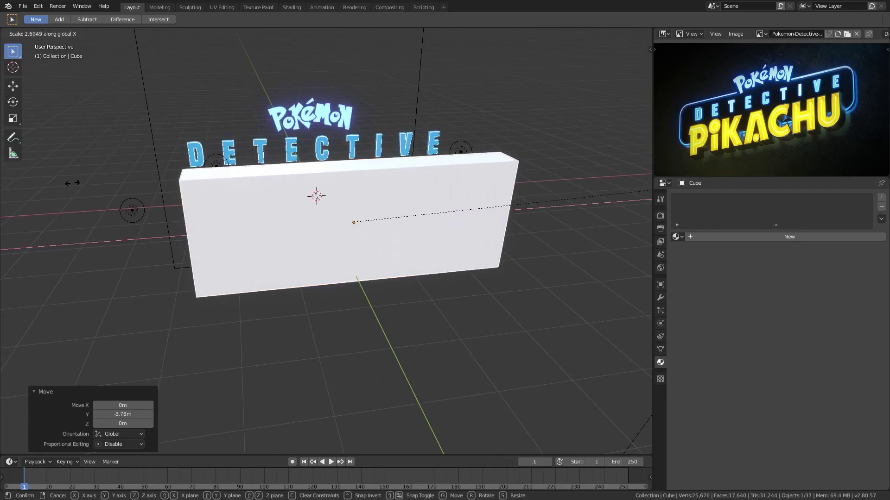
left_click(539, 198)
Move the box about 4.24 m back along Y behind the title, with a further adjustment of 0.0838 m.
middle_click_drag(0, 254, 208, 204)
key("g")
key("y")
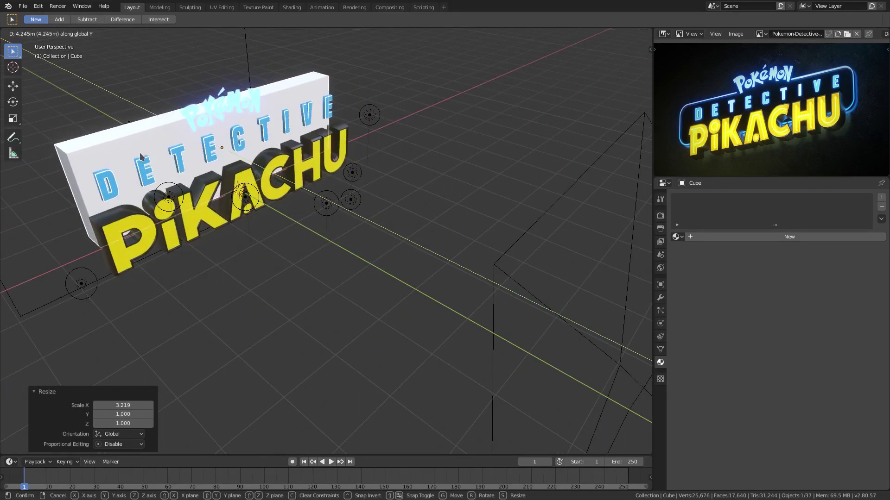
left_click(155, 164)
middle_click_drag(268, 135, 250, 169)
key("g")
key("y")
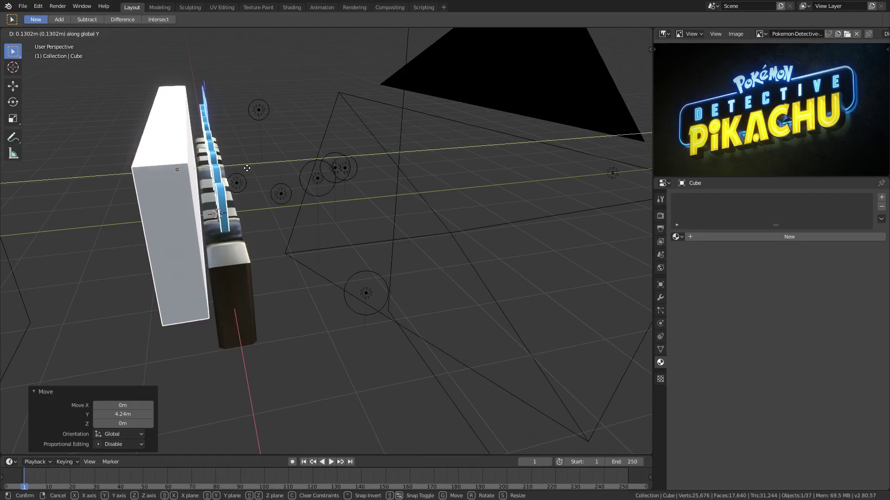
left_click(250, 171)
middle_click_drag(250, 171, 346, 214)
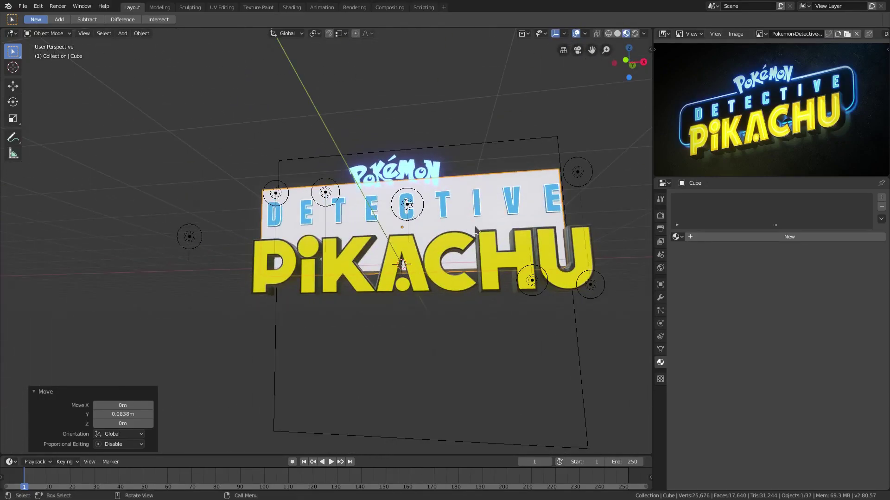
In camera view, widen the box along X by a factor of 1.178 so it extends past the title.
key("KP_0")
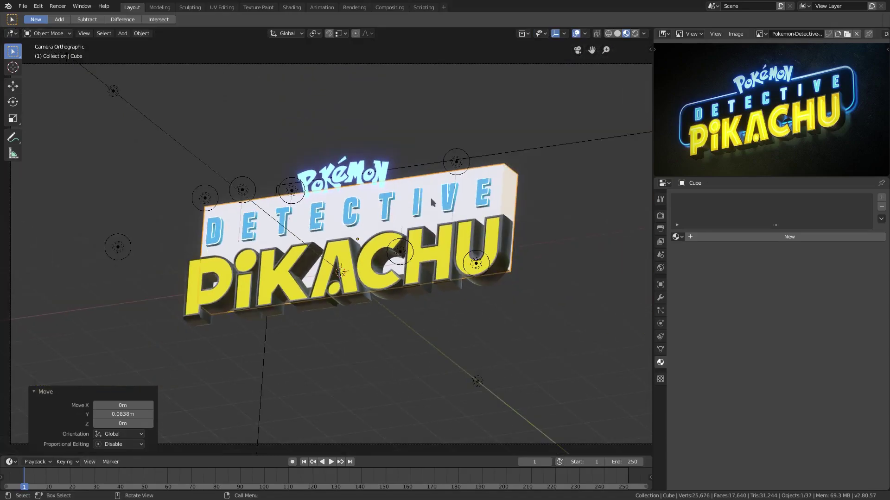
key("s")
key("x")
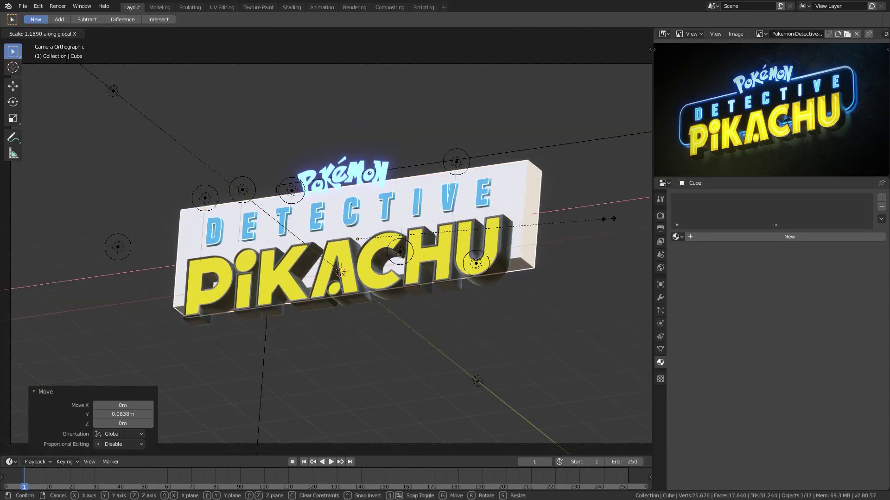
left_click(614, 224)
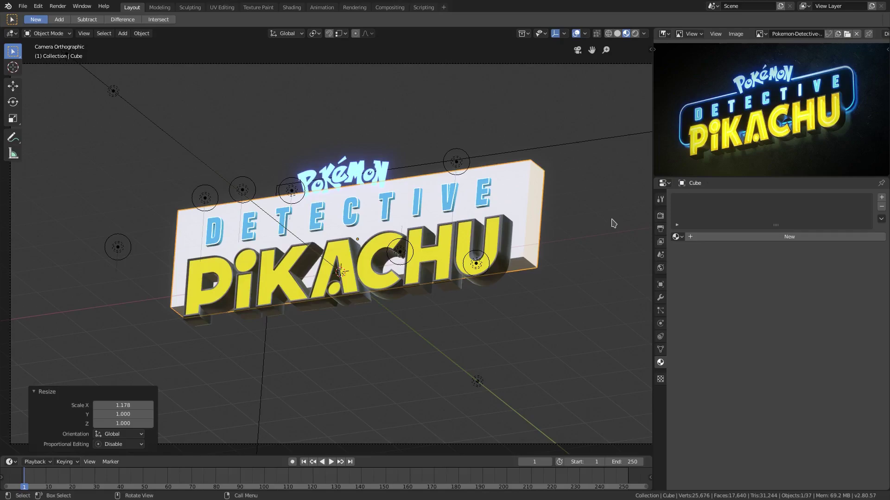
Raise the box about 0.057 m, scale its height by 0.975, and raise it another 0.0186 m.
key("g")
key("z")
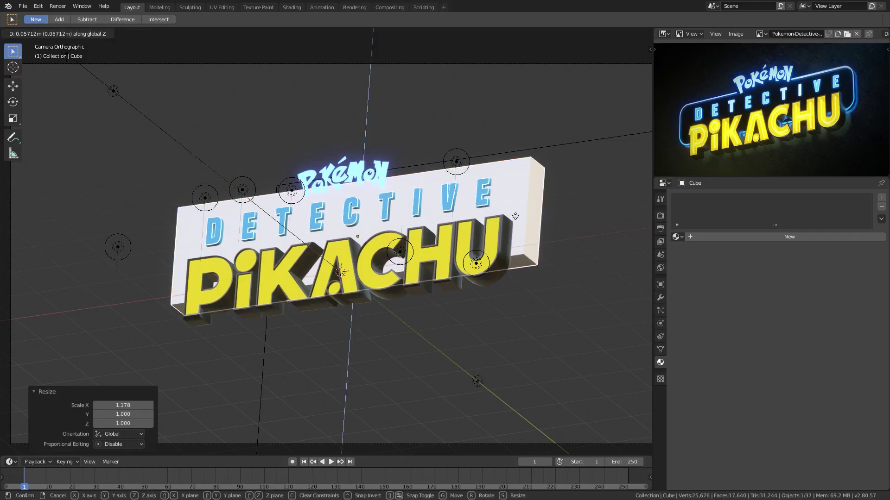
left_click(516, 218)
key("s")
key("z")
left_click(538, 213)
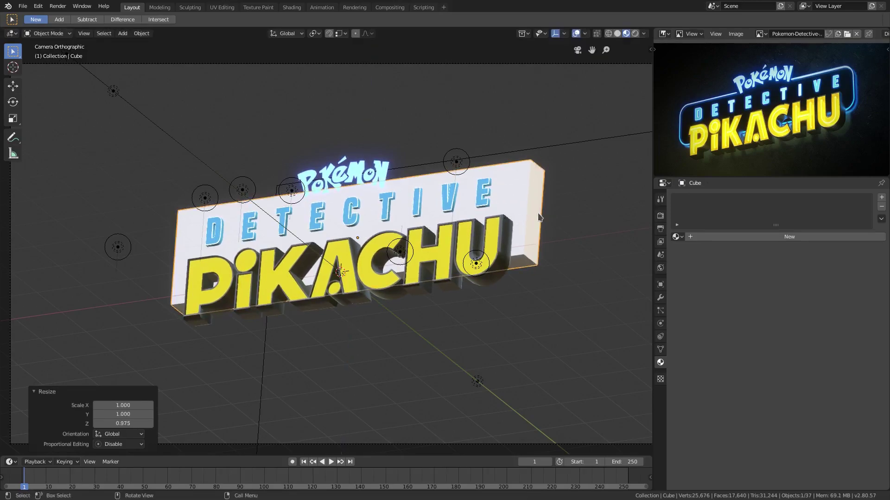
key("g")
key("z")
left_click(537, 212)
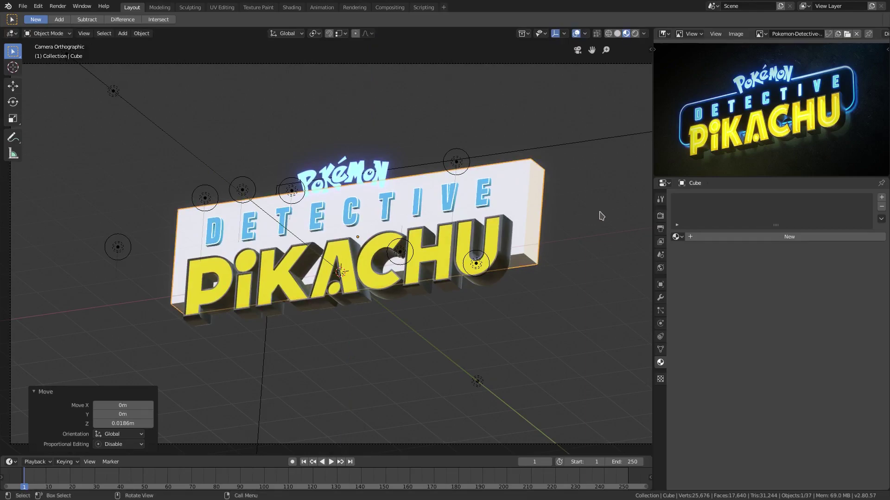
In Edit Mode, delete the box's front and back faces to leave an open rectangular frame.
middle_click_drag(443, 273, 475, 283)
key("Tab")
middle_click_drag(165, 218, 283, 215)
key("KP_1")
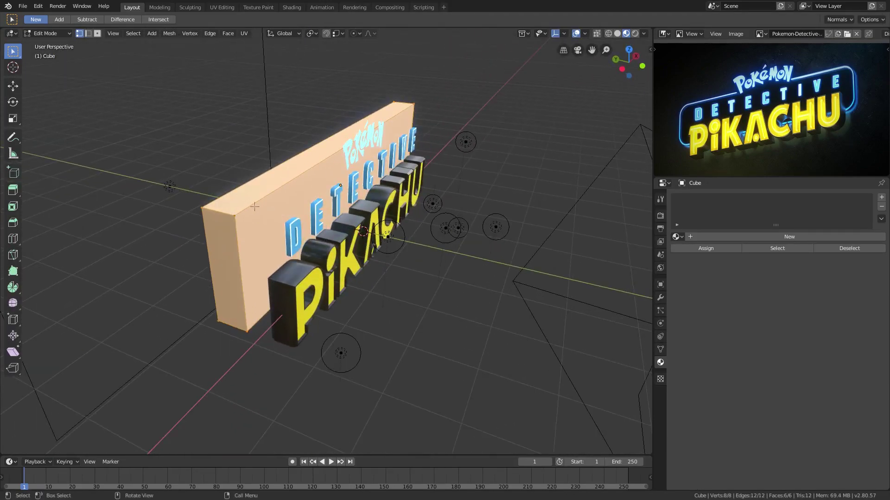
left_click(279, 217)
middle_click_drag(294, 216, 348, 216)
left_click(349, 216, "shift")
middle_click_drag(456, 195, 203, 183)
key("x")
left_click(367, 191)
Switch to edge selection and select the four depth-wise corner edges of the frame.
left_click(88, 34)
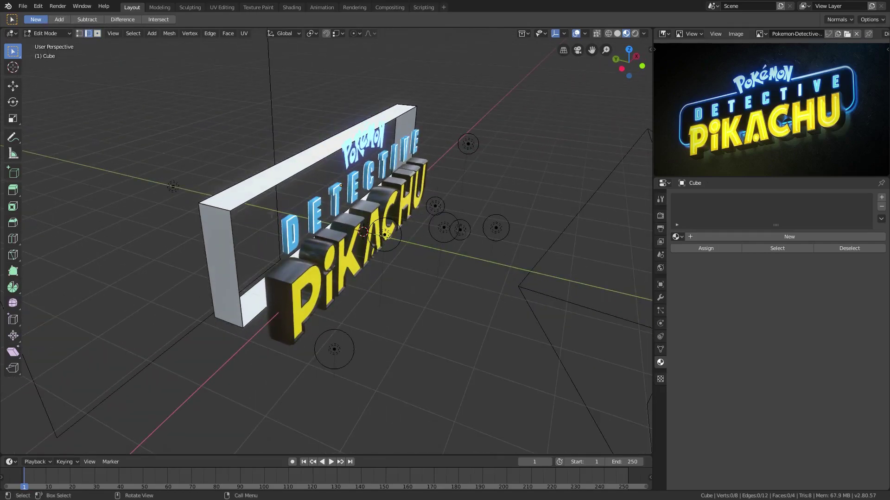
middle_click_drag(228, 232, 239, 232)
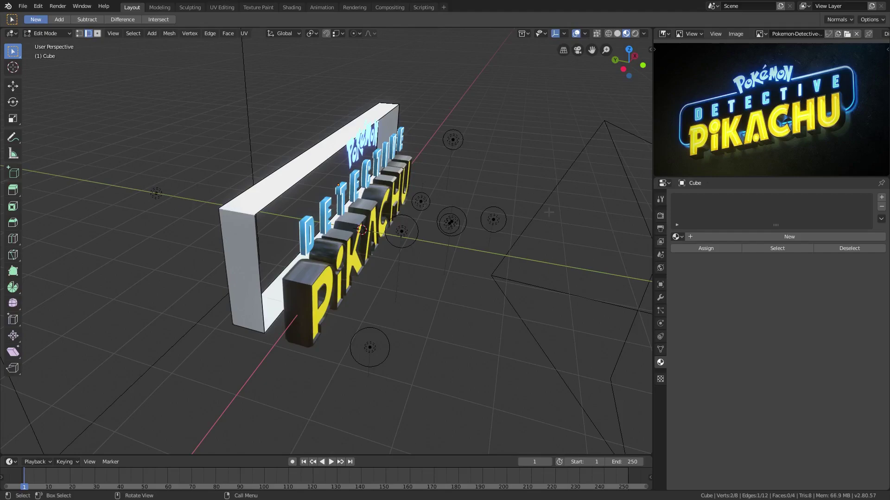
middle_click_drag(548, 212, 406, 209)
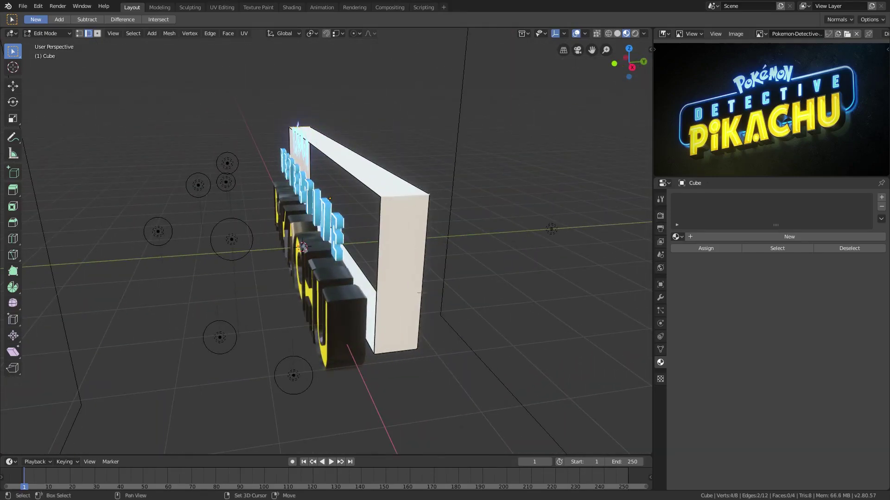
middle_click_drag(419, 292, 287, 172)
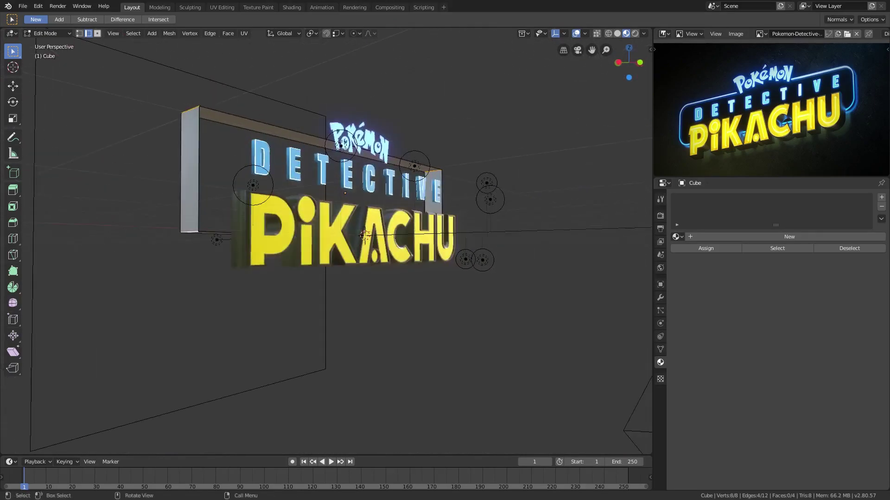
key("ctrl+b")
scroll(598, 270, "up", 10)
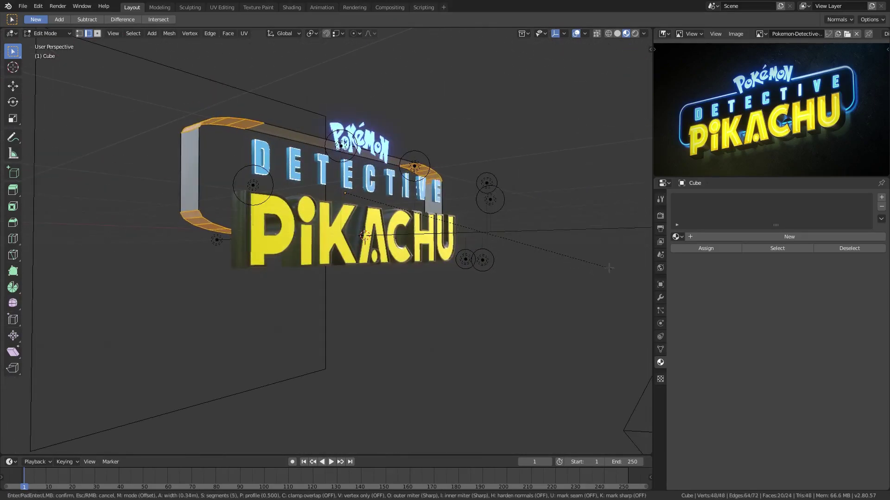
scroll(606, 269, "up", 1)
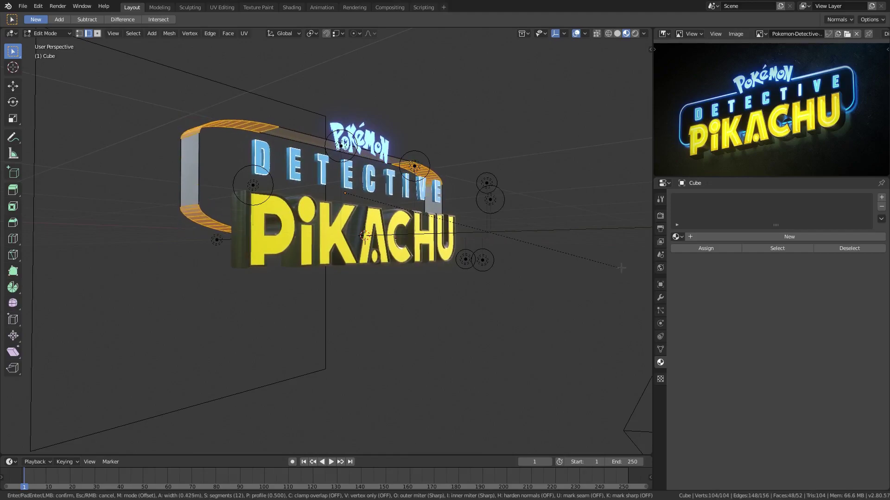
key("Escape")
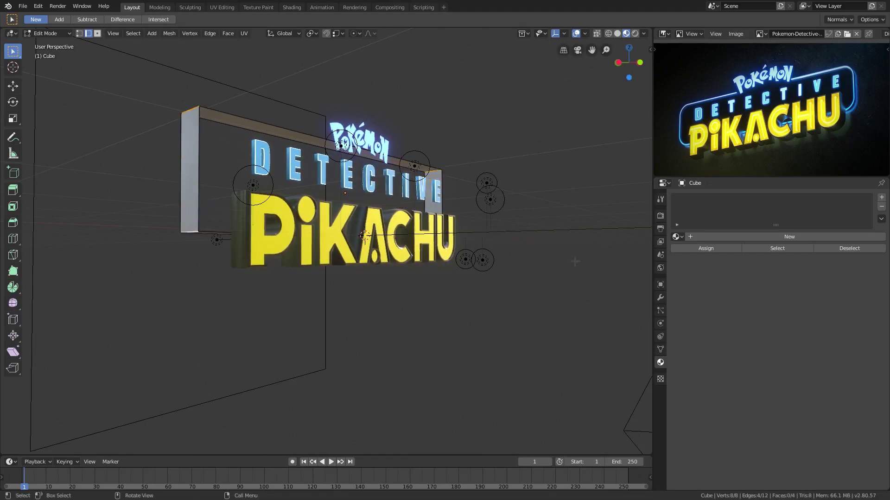
Apply the rectangular frame's scale in Object Mode, then return to Edit Mode with its four corner edges selected.
middle_click_drag(619, 265, 256, 98)
key("Tab")
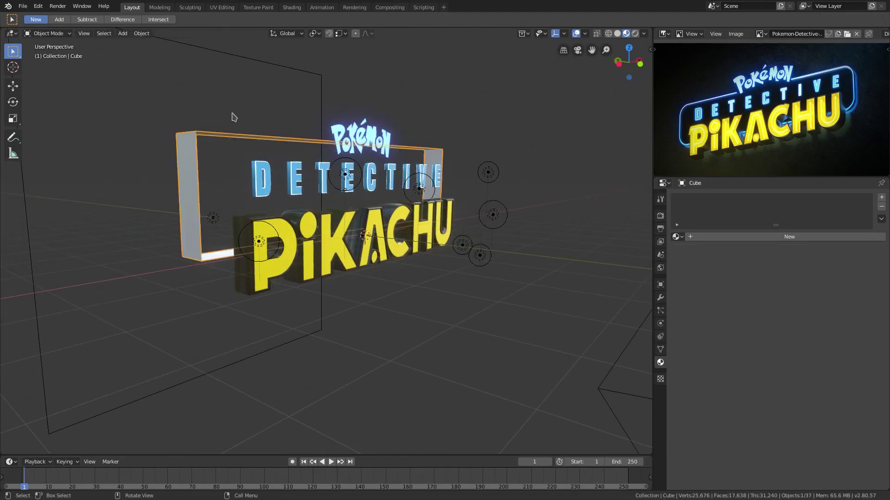
left_click(142, 33)
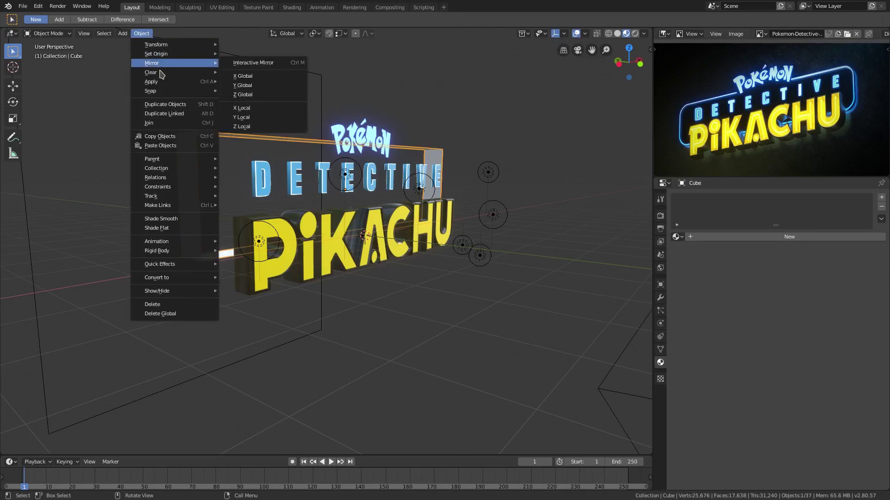
left_click(288, 99)
key("Tab")
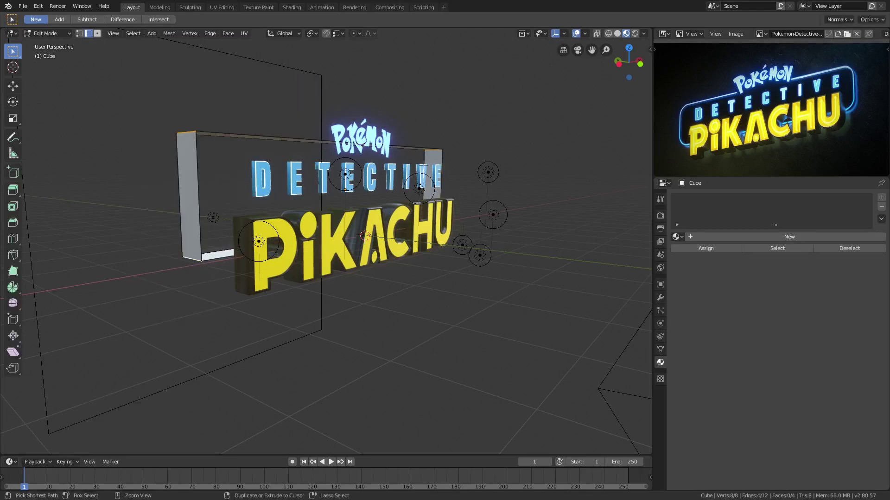
key("ctrl+b")
scroll(461, 162, "up", 8)
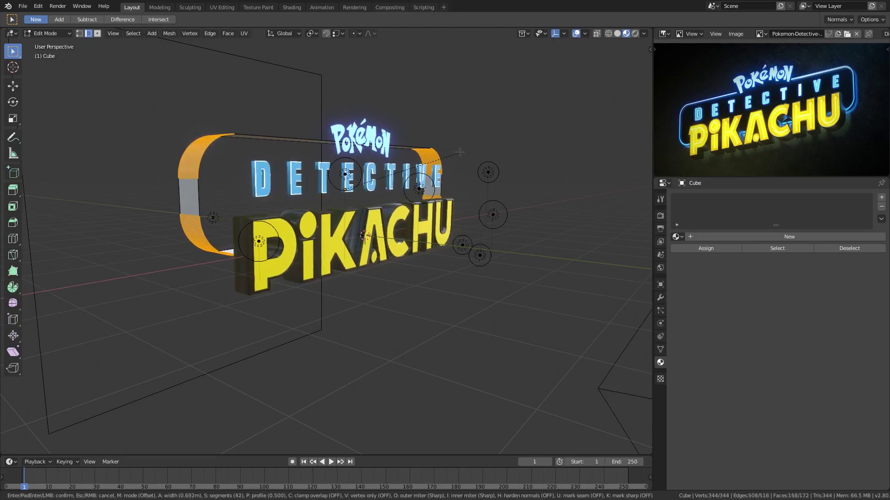
key("Escape")
In camera view, bevel the frame's four corner edges with 32 segments and a width of about 0.467 m.
key("KP_0")
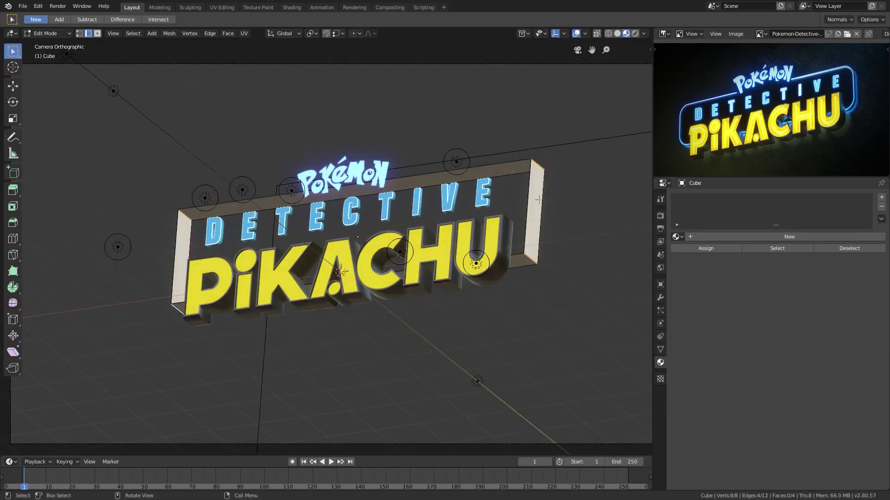
key("ctrl+b")
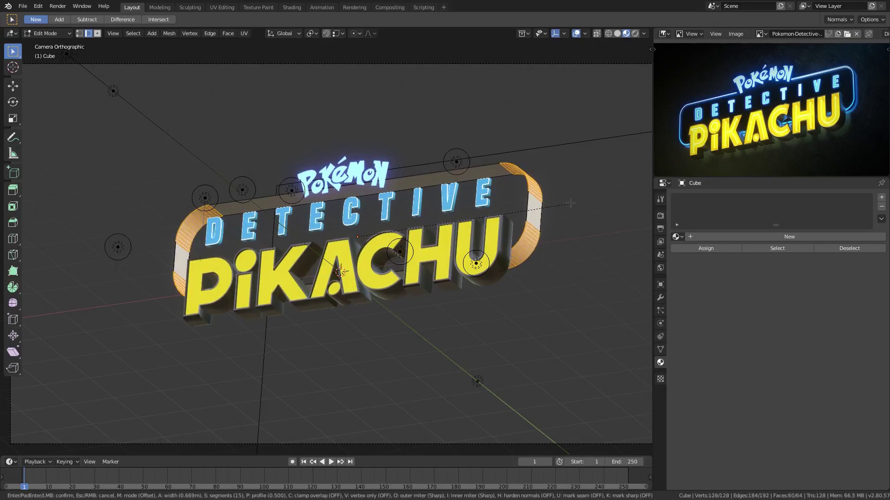
scroll(561, 201, "up", 1)
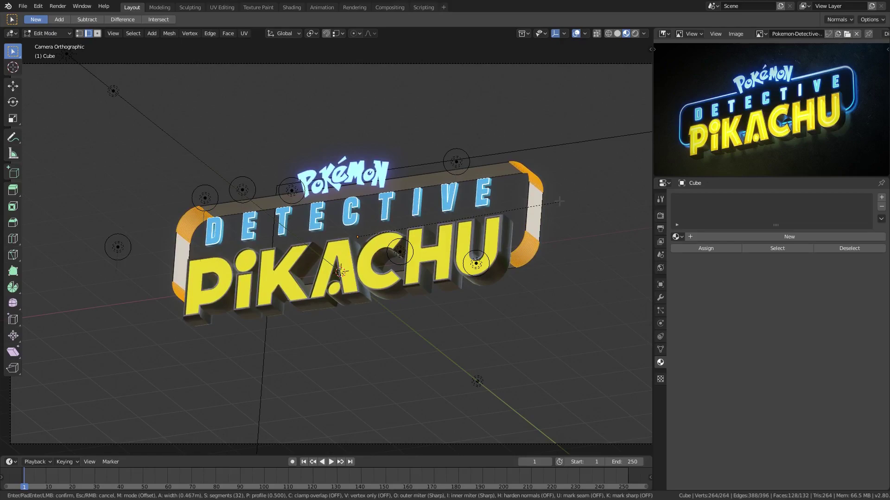
left_click(560, 201)
key("Tab")
scroll(472, 281, "down", 4)
scroll(472, 285, "up", 4)
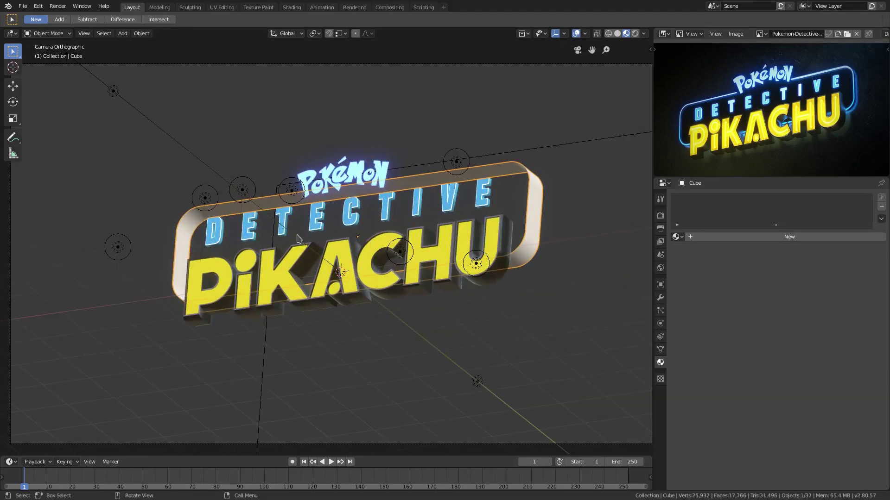
Scale the rounded frame along Y to reduce its depth to a narrow band.
mouse_move(299, 239)
middle_mouse_down()
mouse_move(325, 261)
mouse_move(301, 256)
middle_mouse_up()
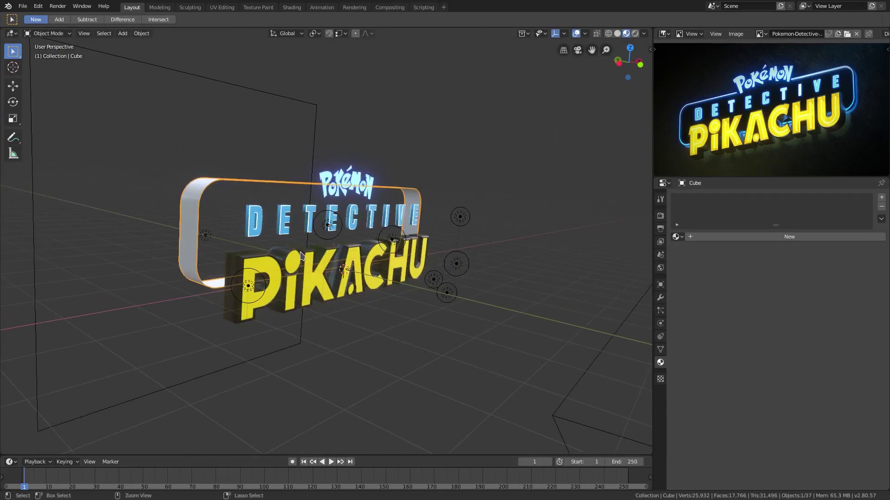
middle_click_drag(354, 259, 400, 263, "shift")
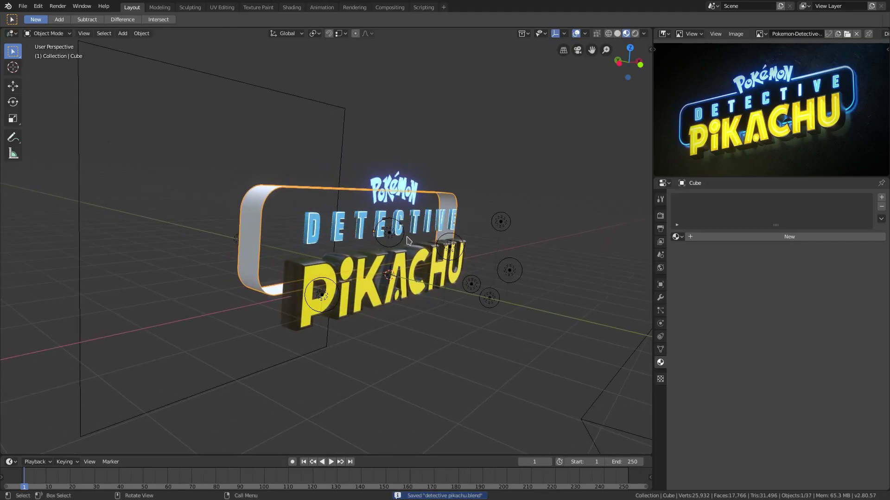
middle_click_drag(370, 183, 519, 252)
key("s")
key("y")
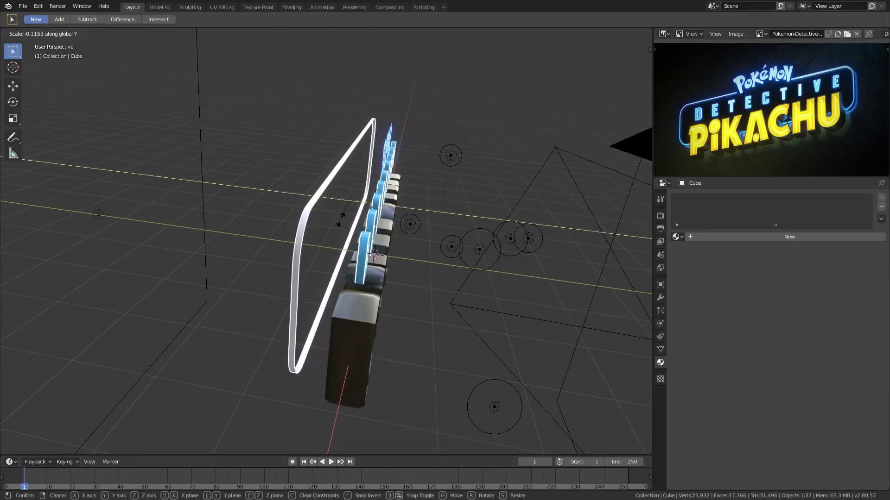
left_click(366, 236)
Shift the frame along Y closer to the back of the lettering, finishing with a move of about -0.0726 m.
key("g")
middle_click_drag(365, 236, 343, 236)
key("y")
left_click(385, 237)
key("g")
key("y")
left_click(381, 233)
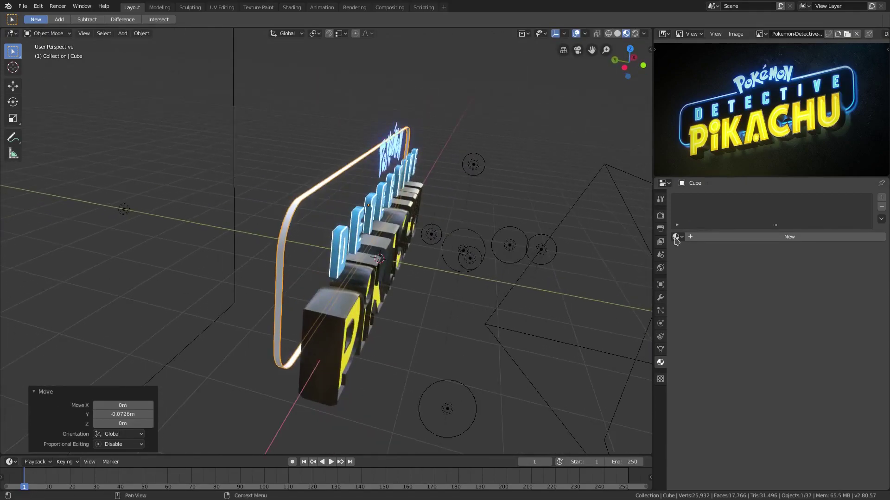
Add a Solidify modifier to the frame with a thickness of 0.1 m.
left_click(661, 298)
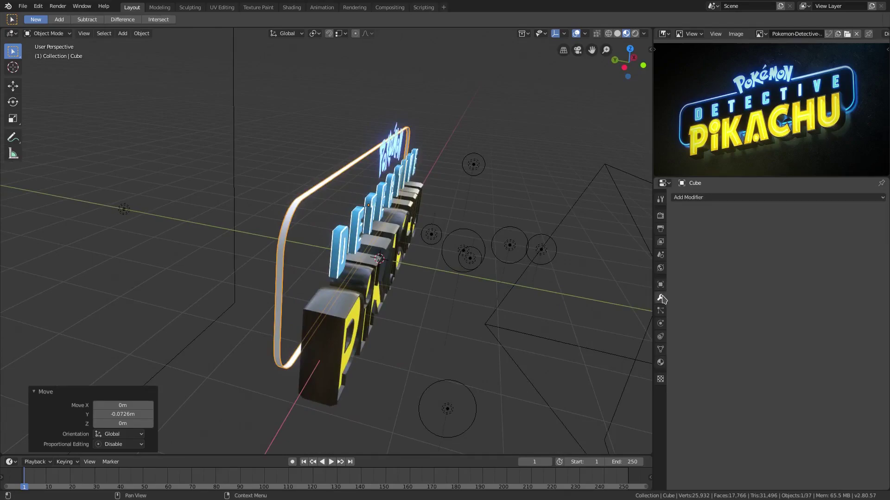
left_click(695, 199)
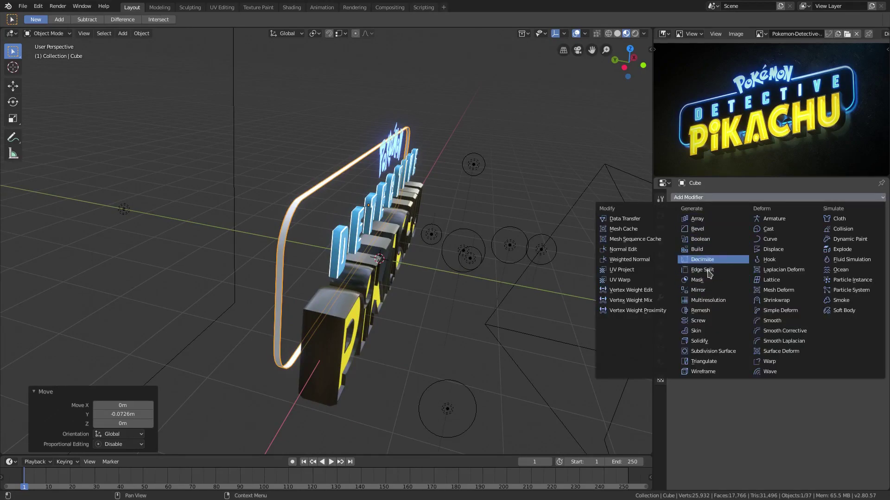
left_click(700, 341)
mouse_move(326, 241)
middle_mouse_down()
mouse_move(342, 241)
mouse_move(330, 235)
middle_mouse_up()
scroll(342, 238, "up", 2)
left_click_drag(727, 233, 760, 233)
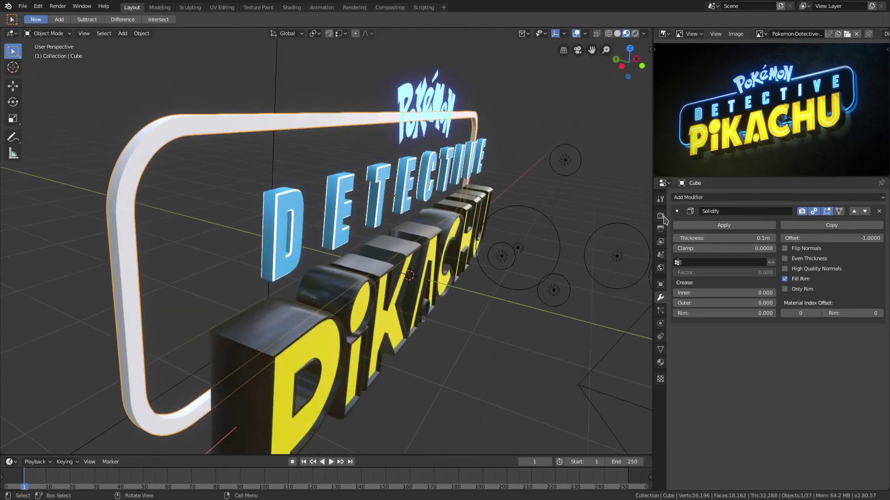
Reduce the frame's Solidify thickness to 0.05 m.
left_click(716, 238)
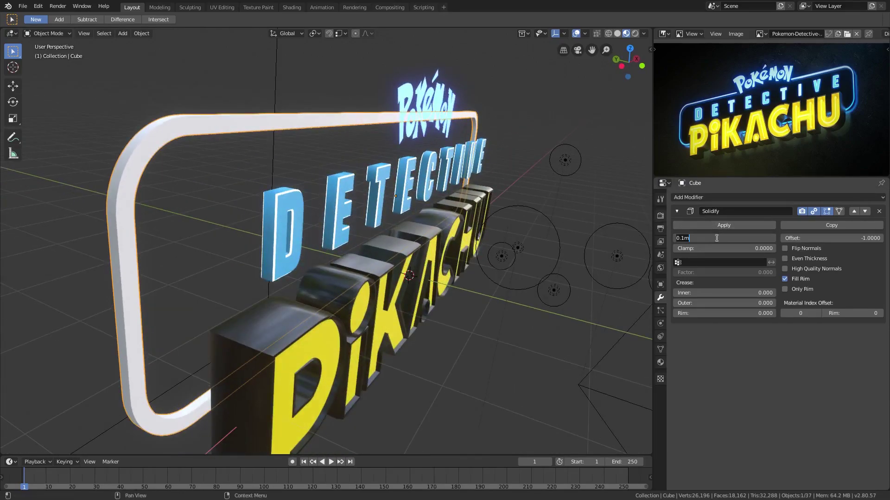
left_click(386, 176)
scroll(467, 182, "down", 2)
middle_click_drag(467, 183, 309, 171)
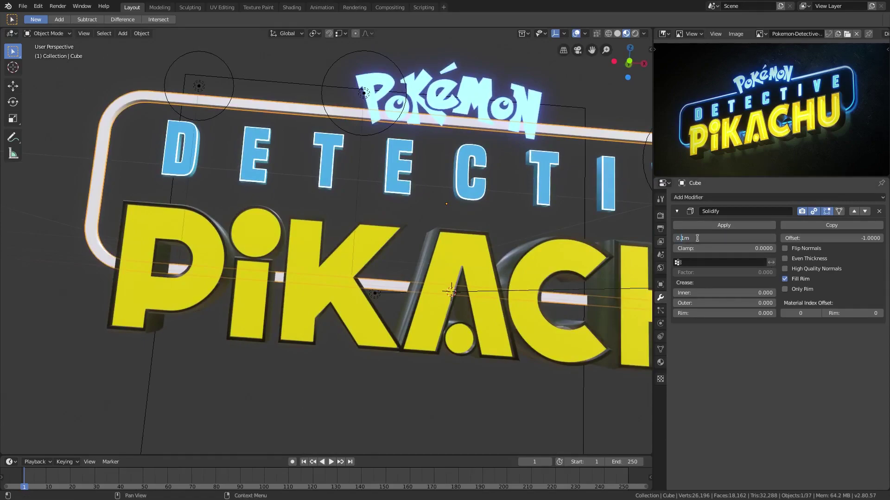
type("5")
key("Return")
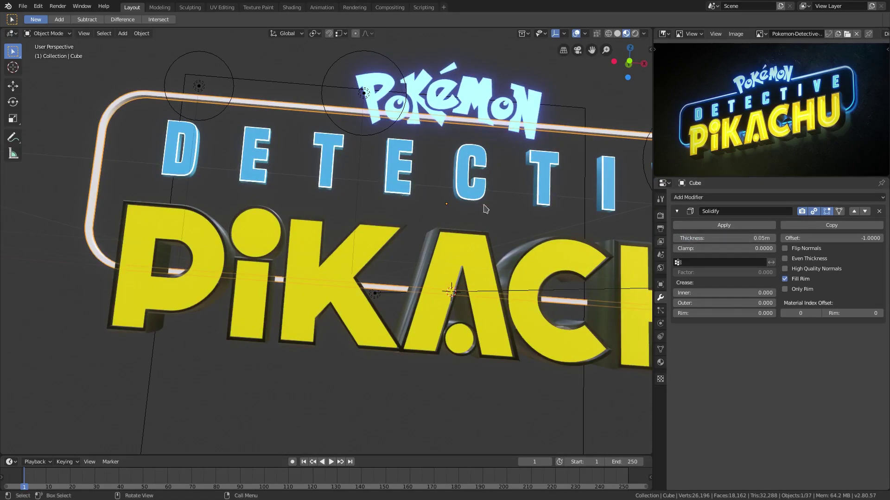
Set the frame's Solidify thickness to 0.03 m while viewing the title through the camera.
middle_click_drag(481, 204, 407, 184)
scroll(408, 183, "down", 4)
key("KP_0")
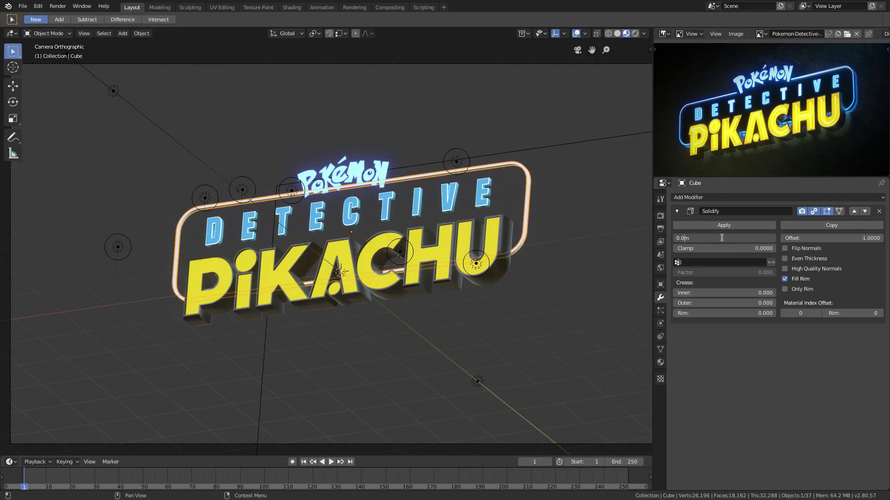
type("3")
key("Return")
Narrow the frame's depth along Y by a factor of 0.339.
middle_click_drag(440, 225, 486, 273)
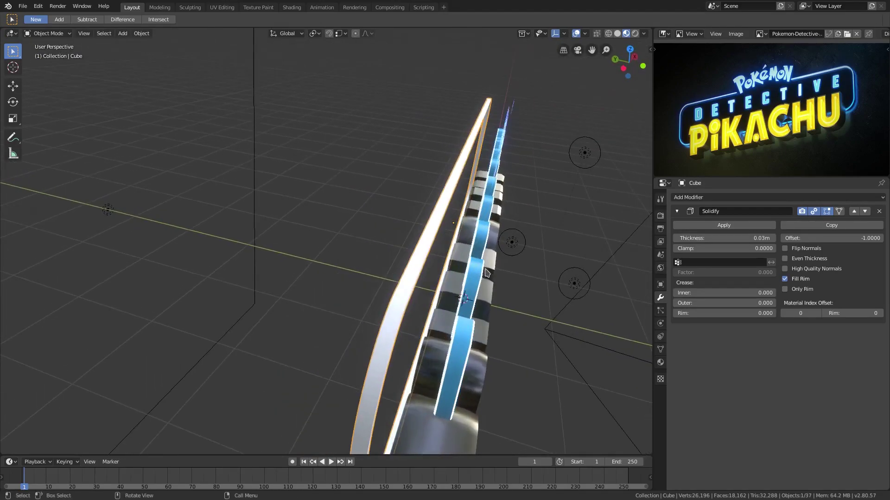
key("s")
key("y")
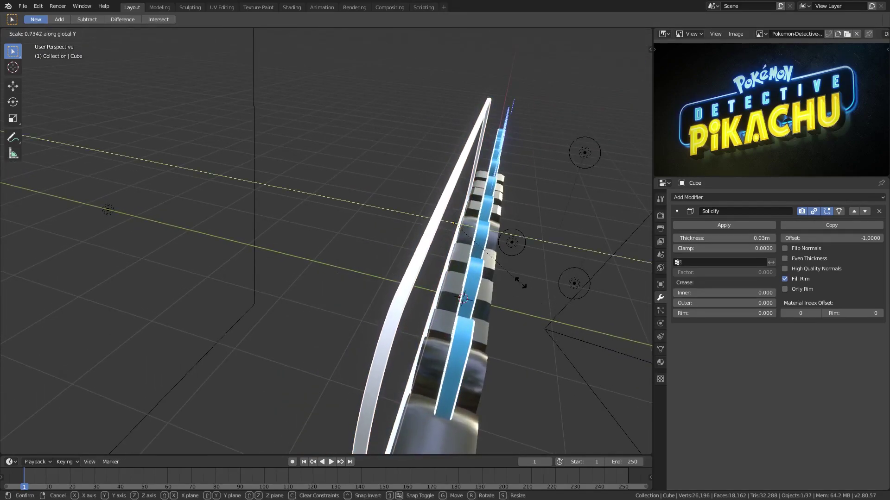
left_click(495, 215)
middle_click_drag(495, 215, 418, 225)
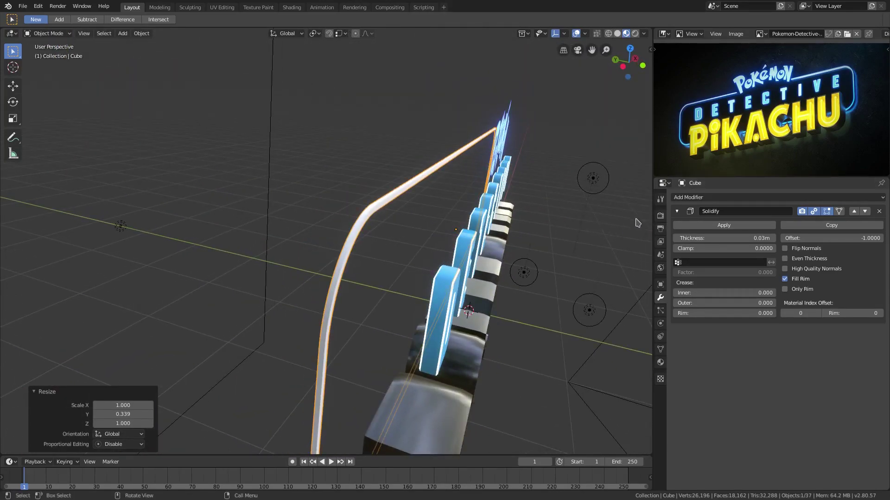
Add a Subdivision Surface modifier with 2 viewport subdivisions to the frame and shade it smooth.
left_click(699, 199)
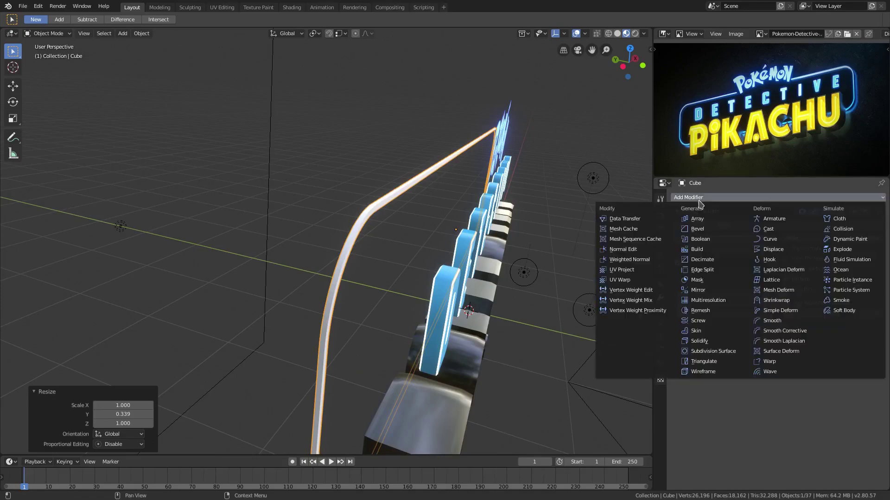
left_click(723, 352)
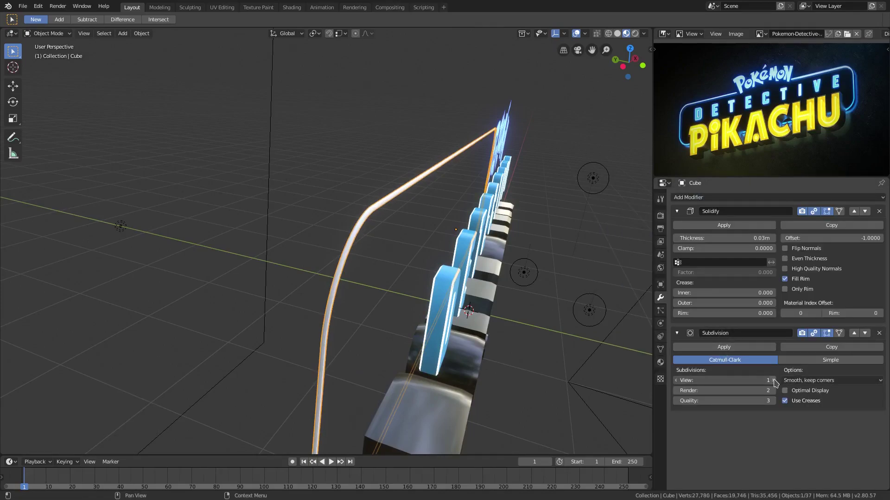
middle_click_drag(603, 352, 462, 306)
left_click(142, 33)
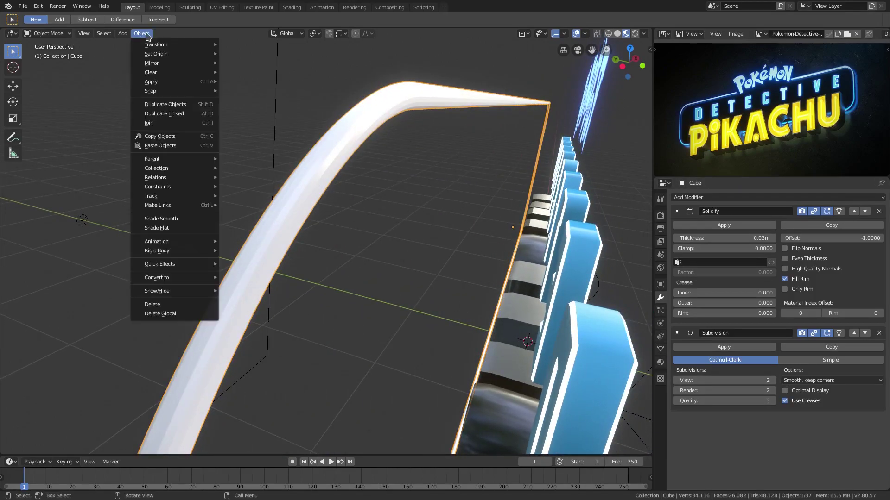
left_click(179, 218)
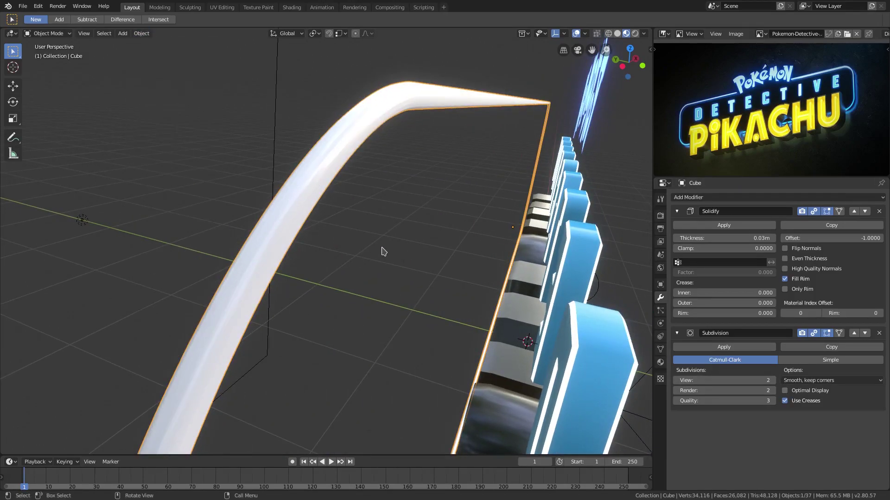
Increase the smoothed frame's Solidify thickness to 0.05 m.
middle_click_drag(383, 252, 417, 255)
mouse_move(741, 238)
left_mouse_down()
mouse_move(760, 238)
mouse_move(729, 240)
left_mouse_up()
left_click(728, 240)
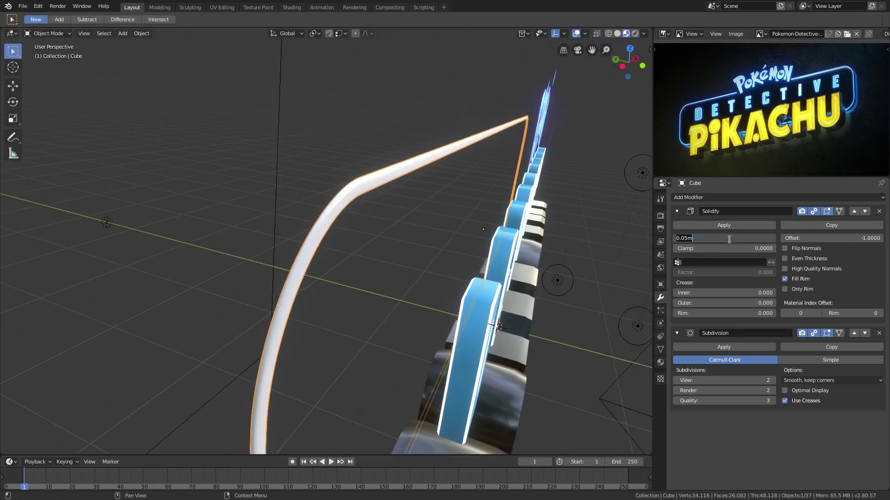
left_click(459, 188)
Widen the frame's depth along Y by a factor of 1.737.
key("s")
key("y")
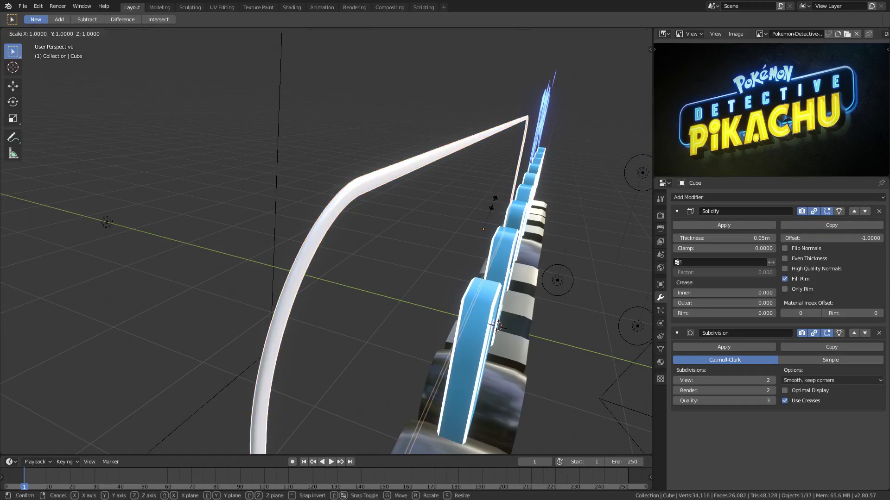
left_click(497, 229)
middle_click_drag(498, 230, 370, 187)
Return to the camera view and save the scene file.
key("KP_0")
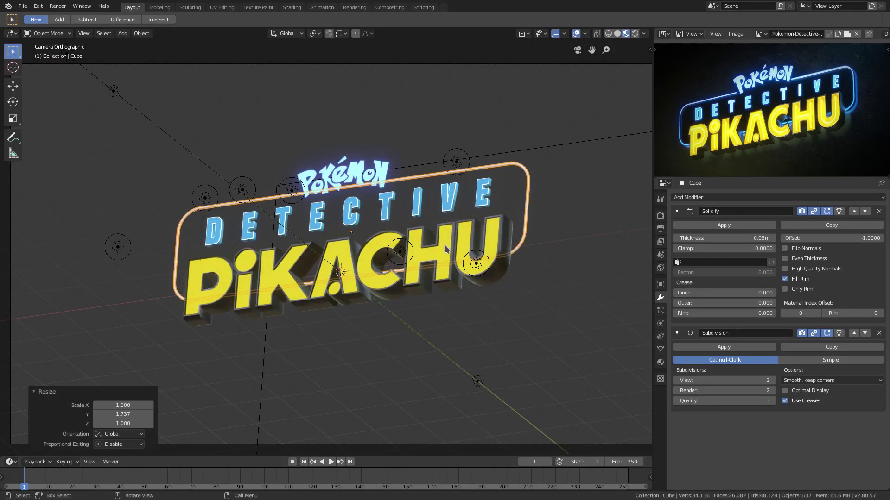
scroll(444, 247, "down", 2)
scroll(443, 247, "up", 1)
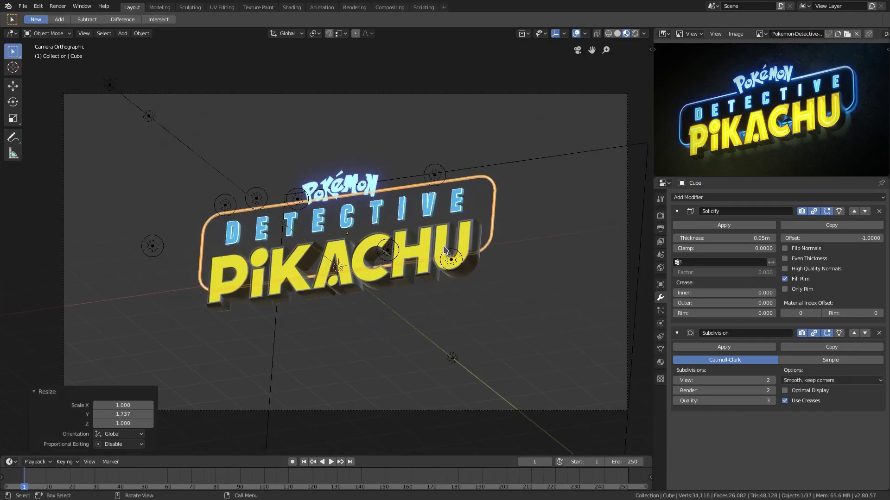
key("ctrl+s")
Compare how the frame's upper bar passes around the Pokémon lettering in the reference image and in the model.
scroll(434, 274, "up", 2)
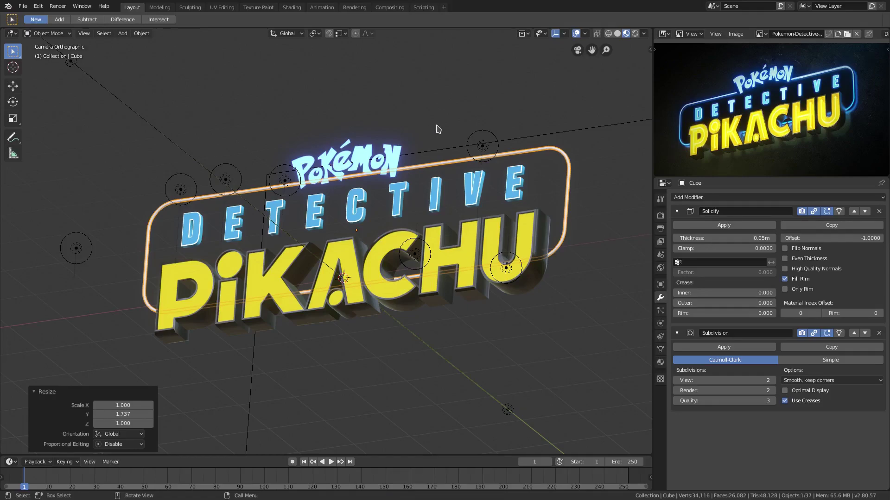
scroll(747, 110, "up", 5)
middle_click_drag(748, 110, 759, 143)
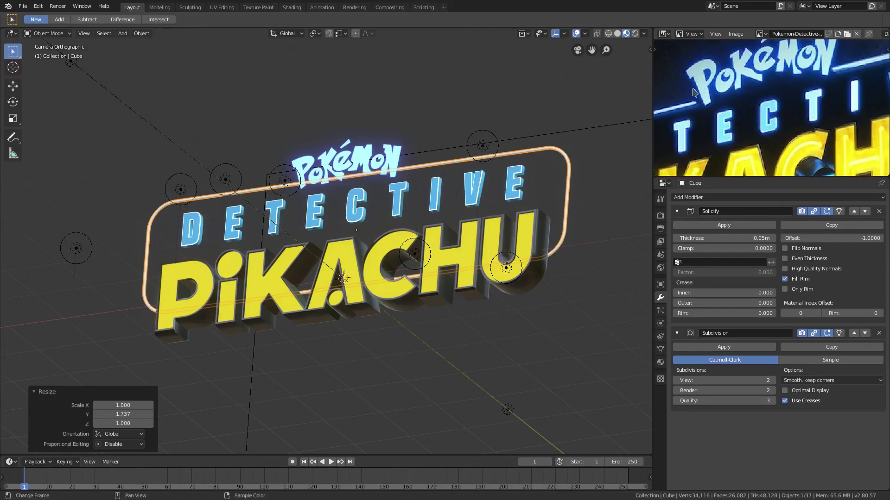
middle_click_drag(418, 204, 349, 189)
scroll(371, 197, "up", 3)
scroll(350, 189, "up", 5)
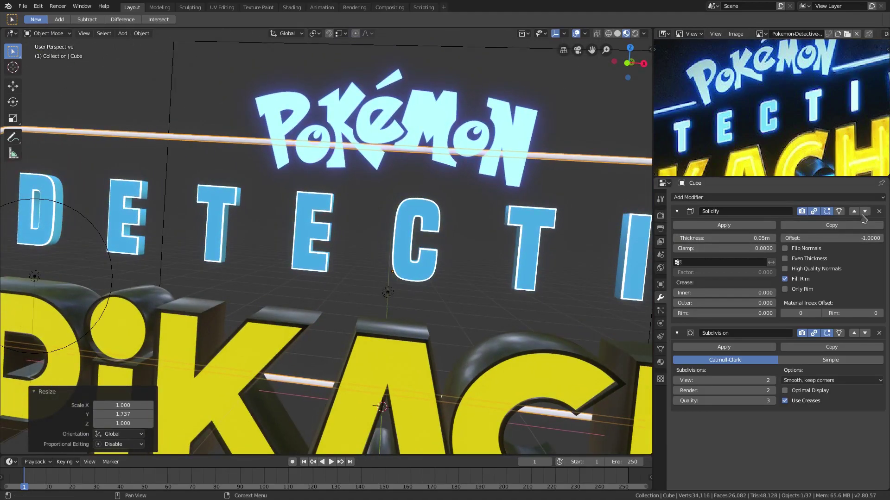
Duplicate the frame and move the copy about -11.6 m along Y, away from the title.
scroll(374, 234, "down", 9)
middle_click_drag(306, 206, 324, 219)
key("shift+d")
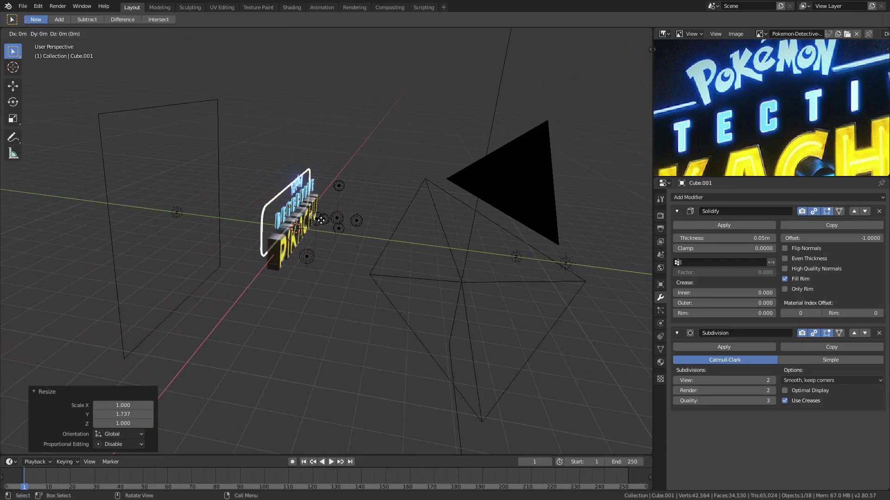
key("y")
left_click(596, 268)
scroll(596, 269, "down", 6)
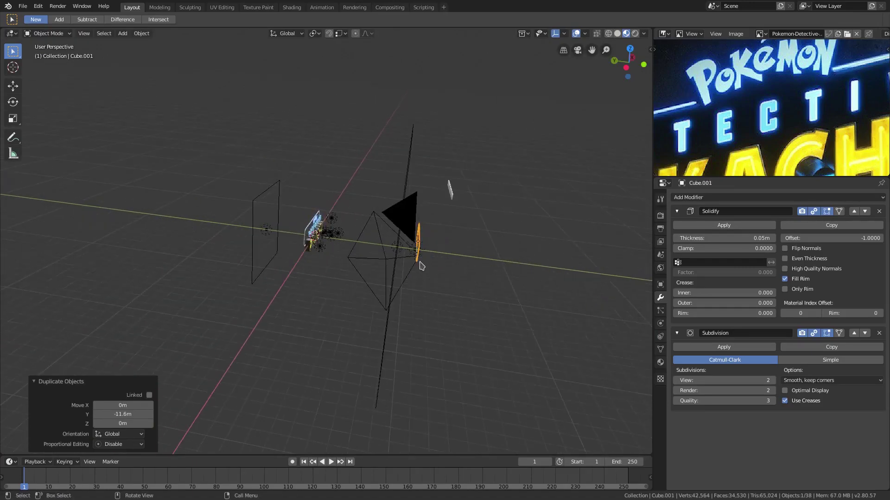
Move the frame copy about -2.34 m along Y, 4.16 m along Z and a further -0.177 m along Y, and save the file.
key("g")
key("y")
left_click(448, 260)
key("g")
key("z")
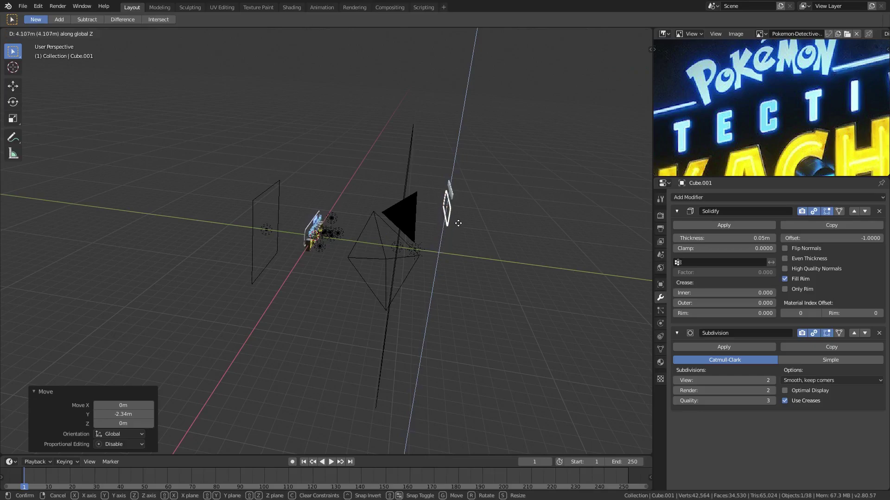
left_click(456, 222)
mouse_move(456, 222)
middle_mouse_down()
mouse_move(389, 219)
mouse_move(452, 213)
middle_mouse_up()
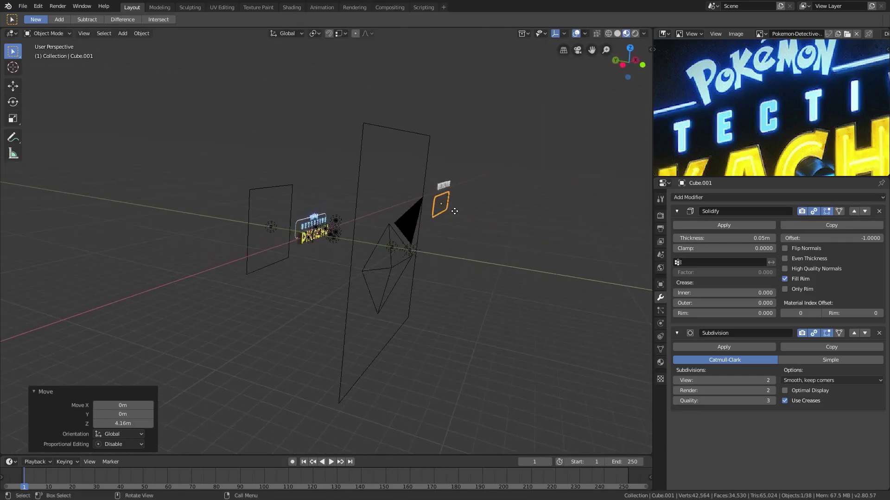
key("g")
key("y")
left_click(456, 211)
scroll(455, 211, "up", 12)
middle_click_drag(334, 206, 452, 258, "shift")
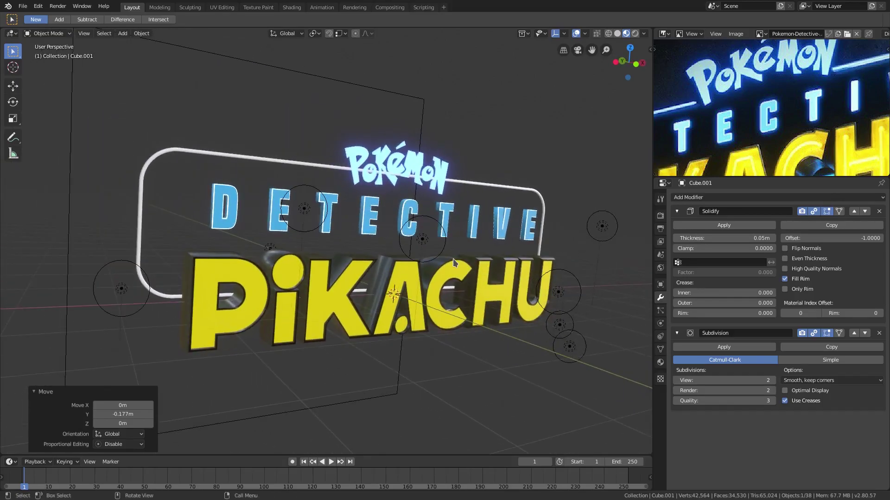
key("ctrl+s")
Select the original frame and examine how its upper bar runs behind the Pokémon lettering, in the camera view and from the side.
scroll(419, 222, "down", 3)
middle_click_drag(417, 217, 414, 232)
left_click(370, 187)
scroll(350, 190, "up", 7)
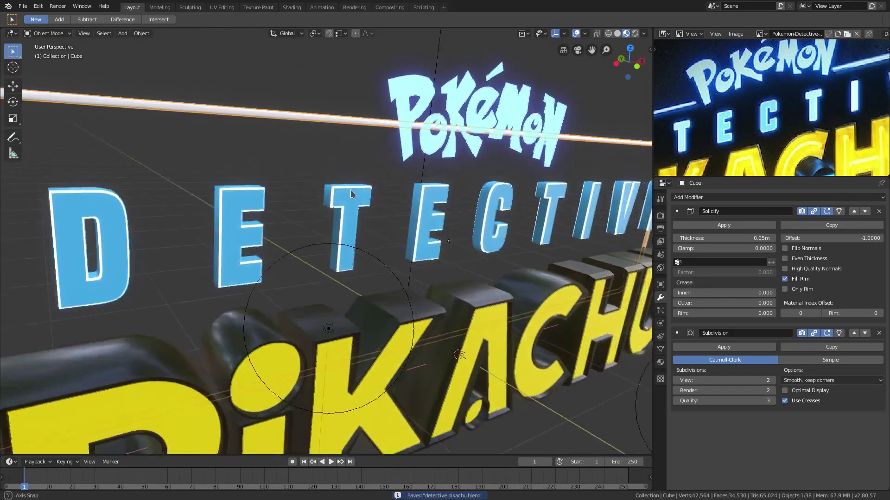
key("KP_0")
scroll(270, 233, "up", 5)
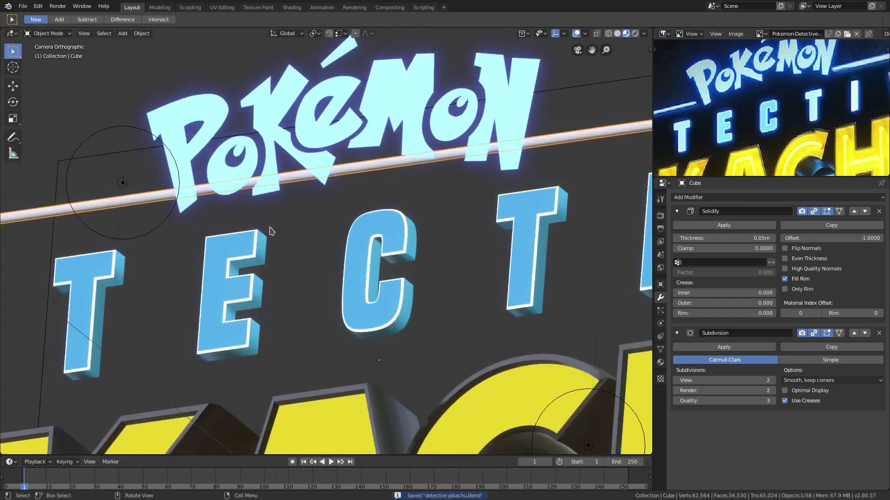
middle_click_drag(271, 233, 241, 211, "shift")
key("Tab")
key("Tab")
middle_click_drag(161, 191, 292, 262)
scroll(209, 229, "down", 2)
scroll(258, 246, "up", 5)
key("KP_1")
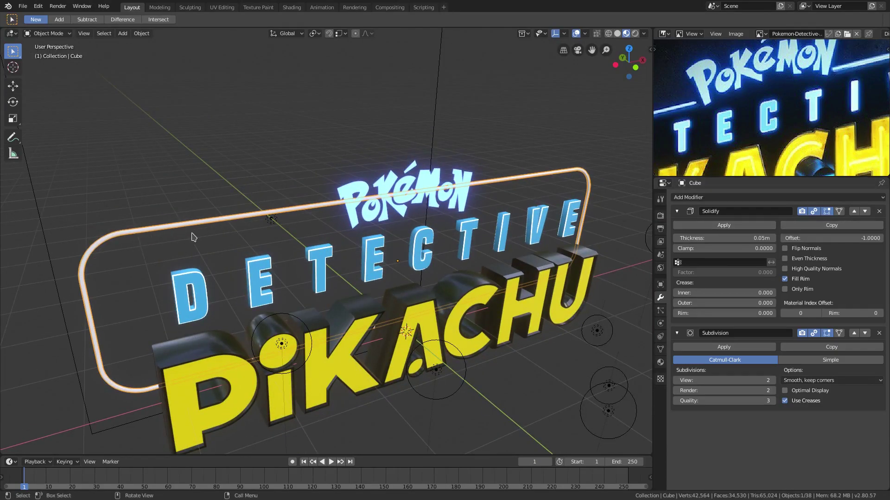
Apply the frame's Solidify and Subdivision modifiers and open its mesh in Edit Mode.
left_click(725, 225)
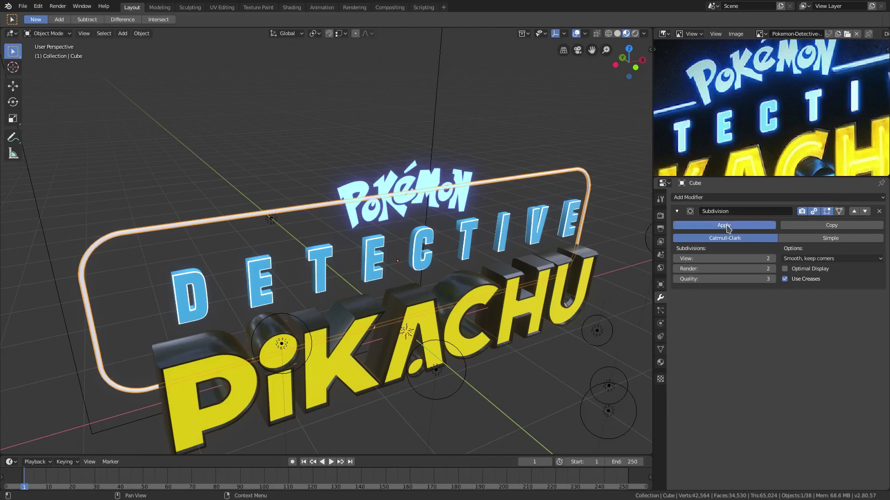
left_click(726, 226)
key("Tab")
scroll(333, 196, "up", 5)
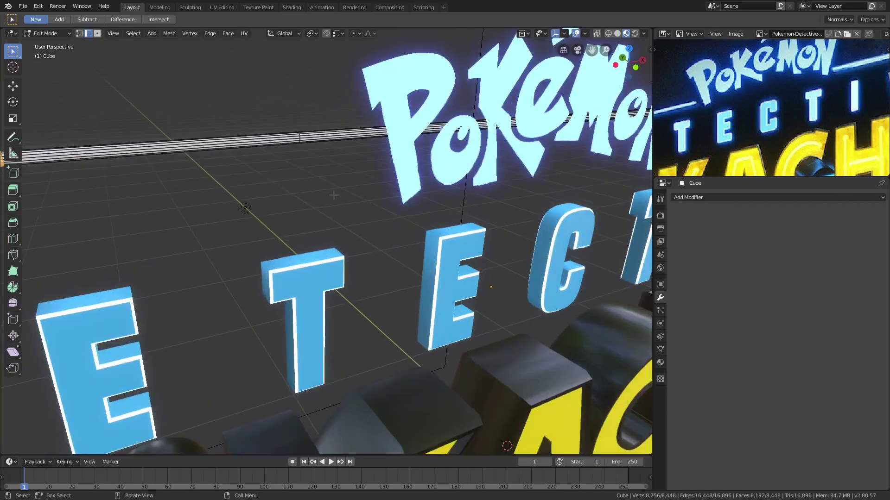
scroll(333, 195, "down", 4)
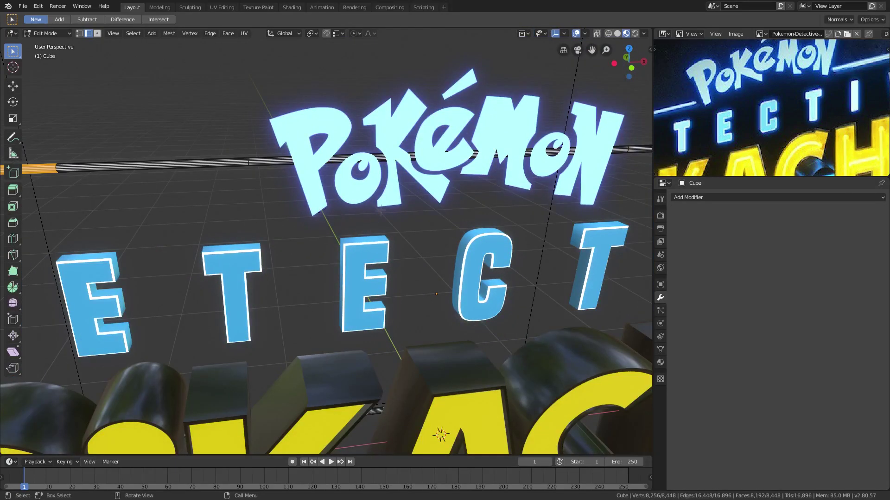
In the camera view, select an edge on the frame's upper bar just before the P of Pokémon.
key("KP_1")
scroll(333, 115, "down", 3)
key("KP_0")
scroll(297, 94, "up", 4)
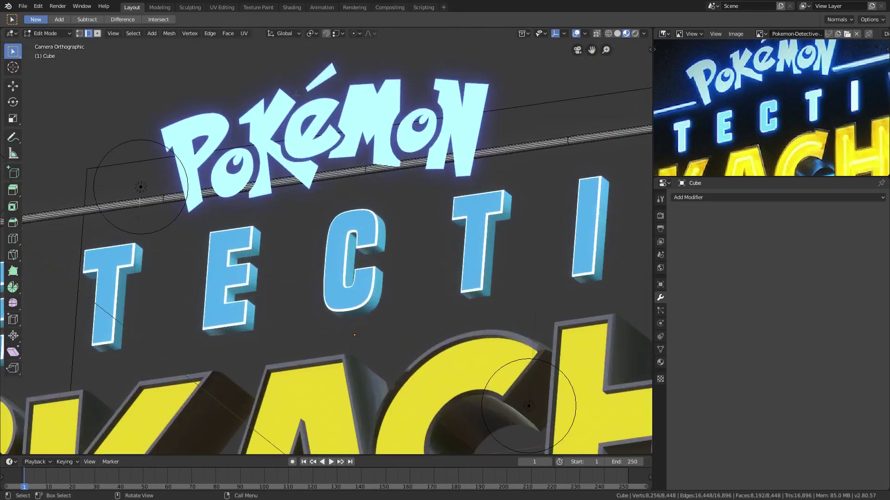
middle_click_drag(199, 102, 232, 112, "shift")
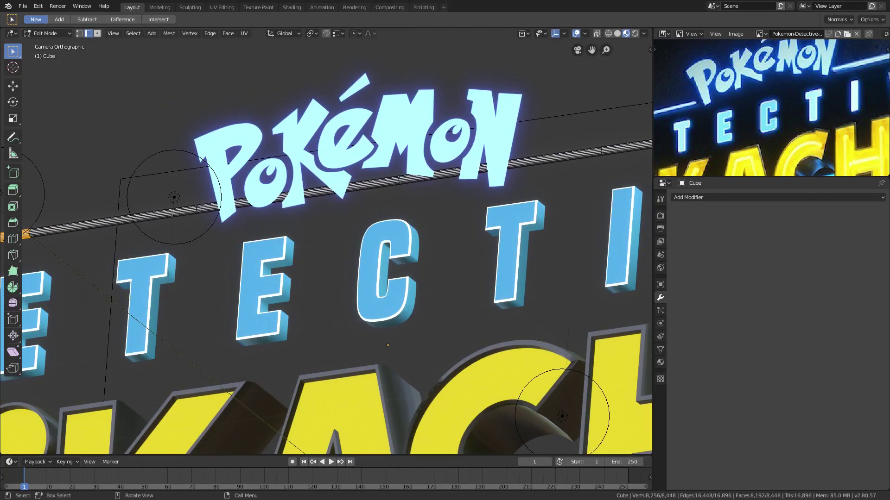
left_click(210, 208)
scroll(210, 207, "up", 4)
middle_click_drag(209, 207, 358, 235, "shift")
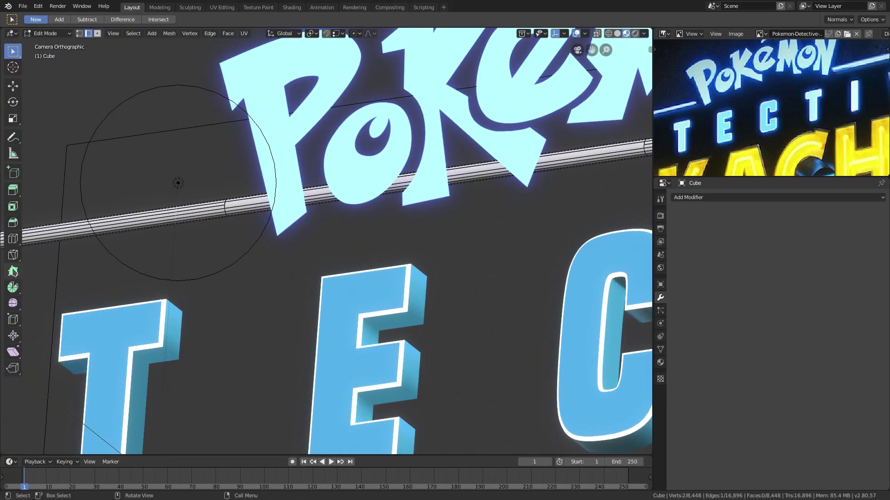
Try to cut across the upper bar with the Knife tool just before the P of Pokémon and inspect the cut's reach.
left_click(13, 255)
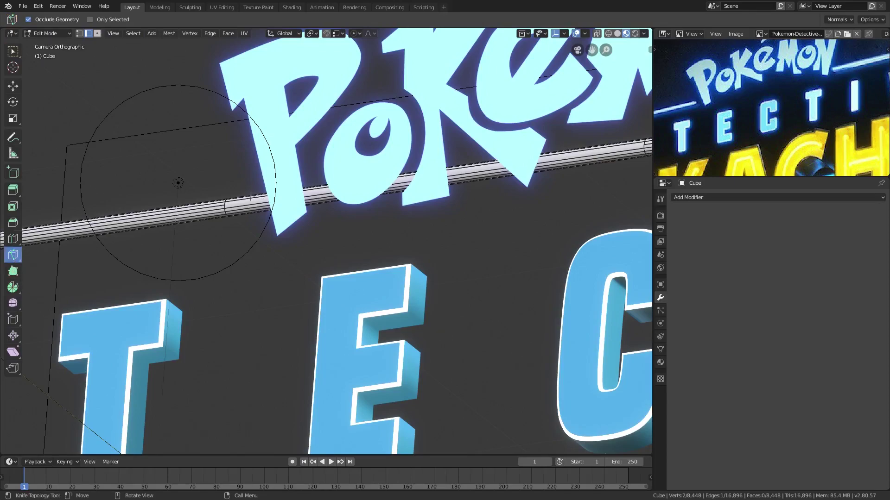
left_click(255, 199)
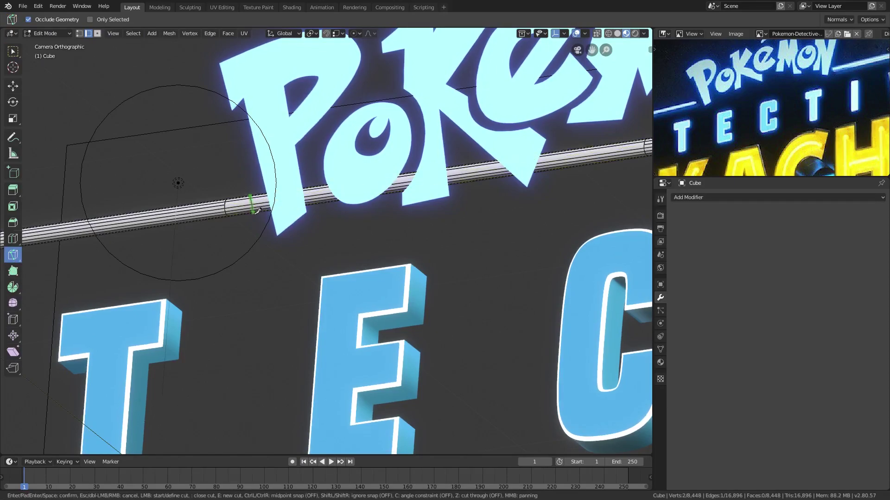
left_click(255, 214)
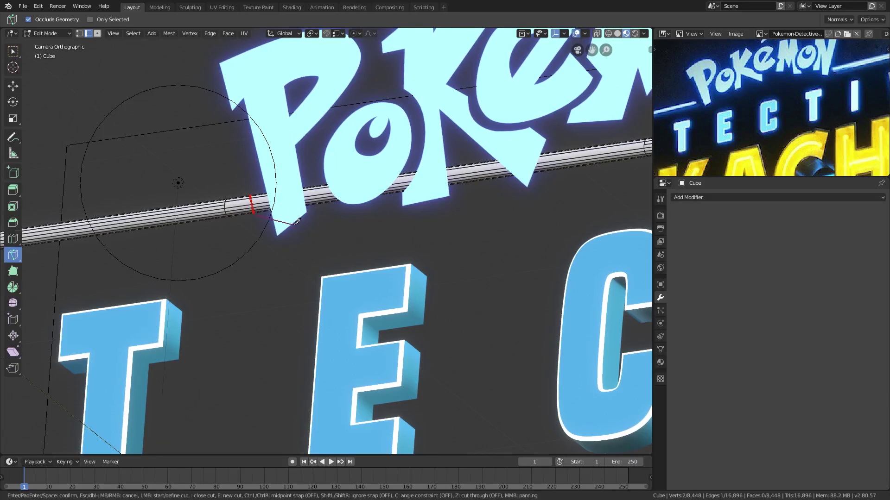
key("Return")
middle_click_drag(259, 217, 417, 301)
scroll(309, 274, "up", 4)
scroll(467, 213, "up", 1)
middle_click_drag(467, 214, 379, 223, "shift")
middle_click_drag(334, 268, 250, 190)
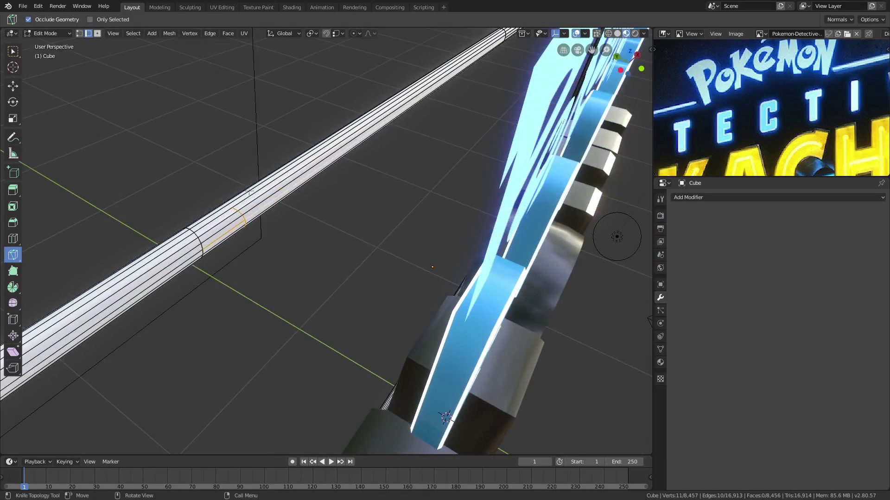
Return to the camera view and turn on X-ray display.
key("KP_0")
scroll(293, 180, "up", 3)
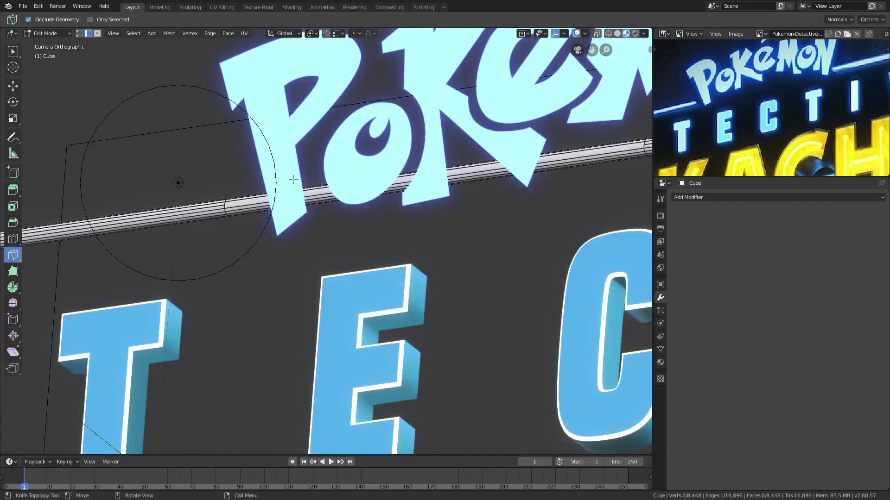
left_click(597, 33)
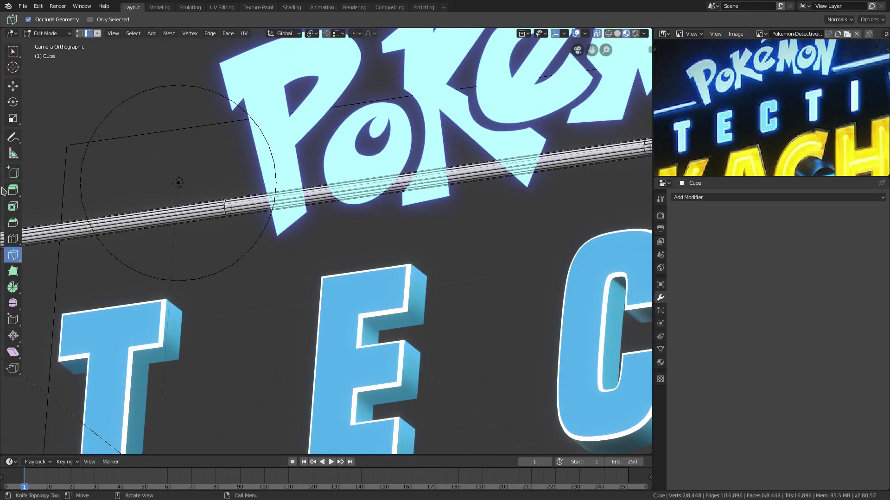
Try another Knife cut through the upper bar before the P, check it from behind, and undo it.
left_click(244, 195)
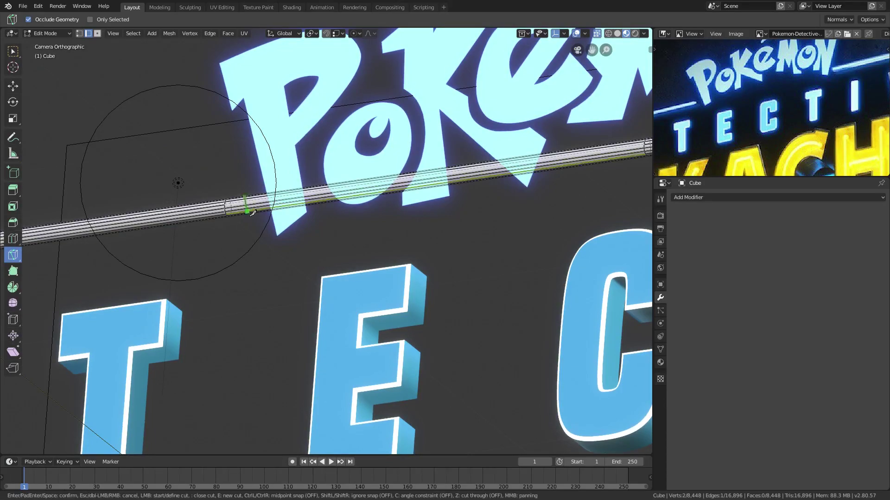
key("Return")
middle_click_drag(252, 218, 352, 246)
scroll(278, 200, "up", 7)
scroll(352, 246, "up", 2)
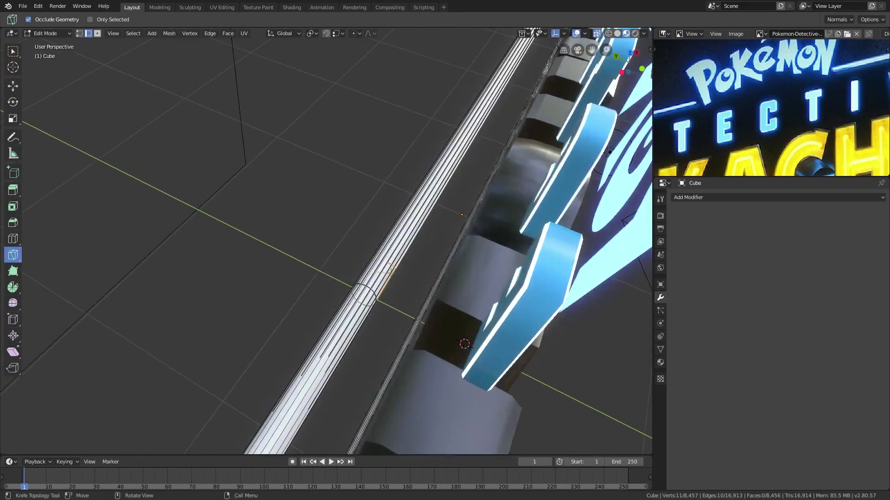
middle_click_drag(399, 276, 377, 271)
middle_click_drag(463, 373, 487, 374)
key("ctrl+z")
Add edge loops around the upper bar near the P of Pokémon with Loop Cut and check them in the camera view.
key("k")
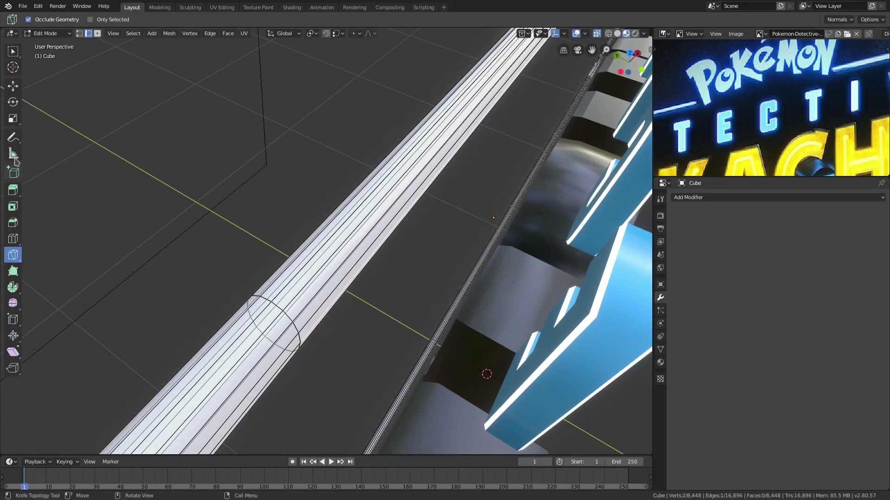
left_click(13, 239)
scroll(401, 163, "down", 5)
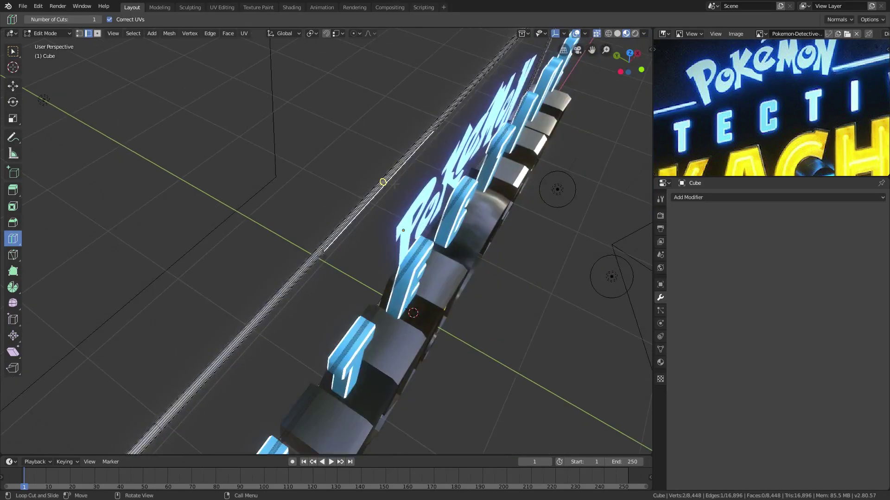
scroll(402, 163, "up", 2)
left_click(380, 188)
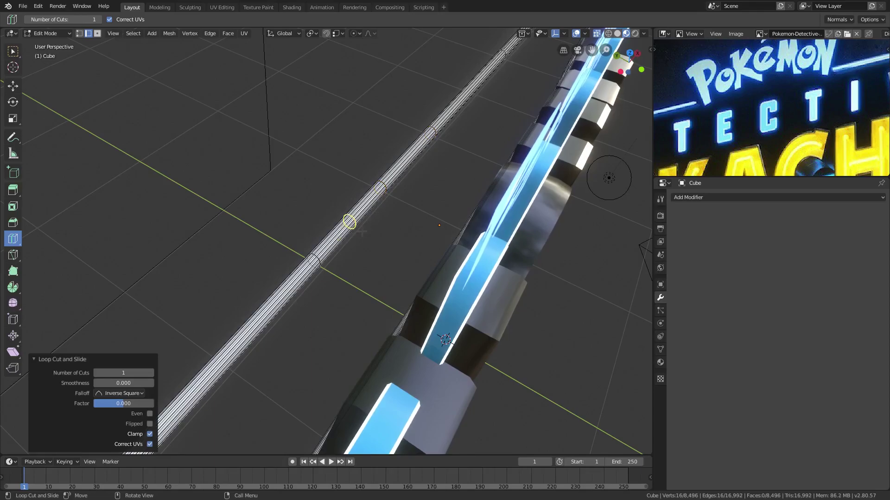
key("KP_0")
scroll(223, 188, "up", 4)
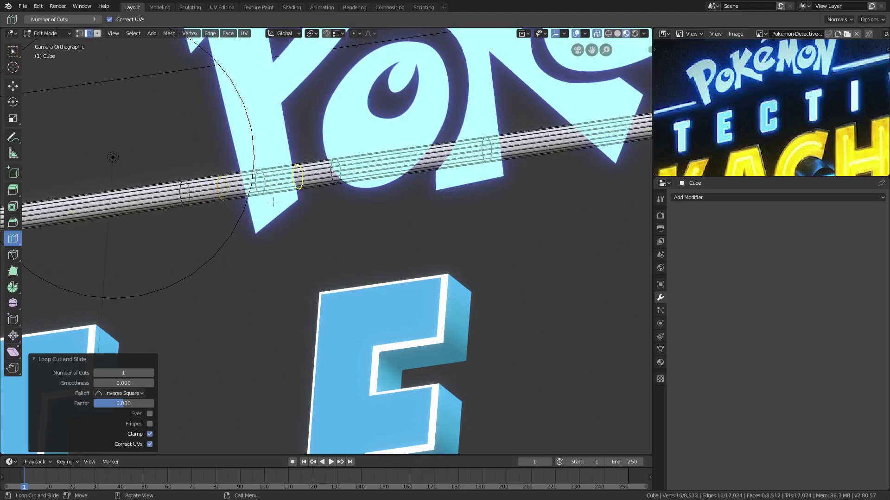
Add edge loops around the upper bar beside the N of Pokémon and move the last one about -0.041 m along local X.
scroll(273, 202, "down", 5)
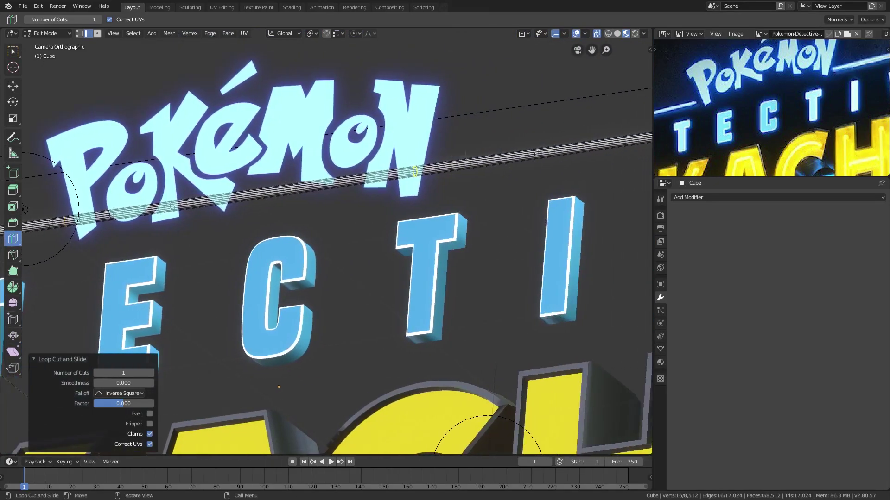
left_click(476, 163)
left_click(445, 167)
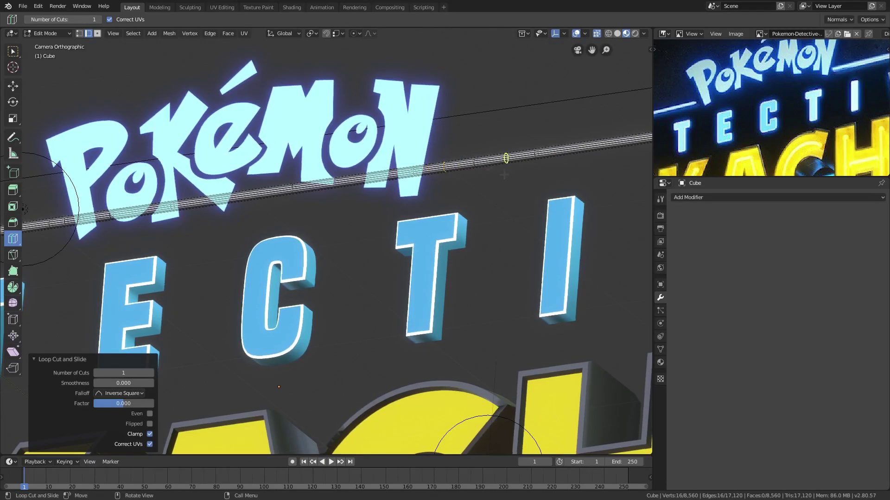
key("g")
key("x")
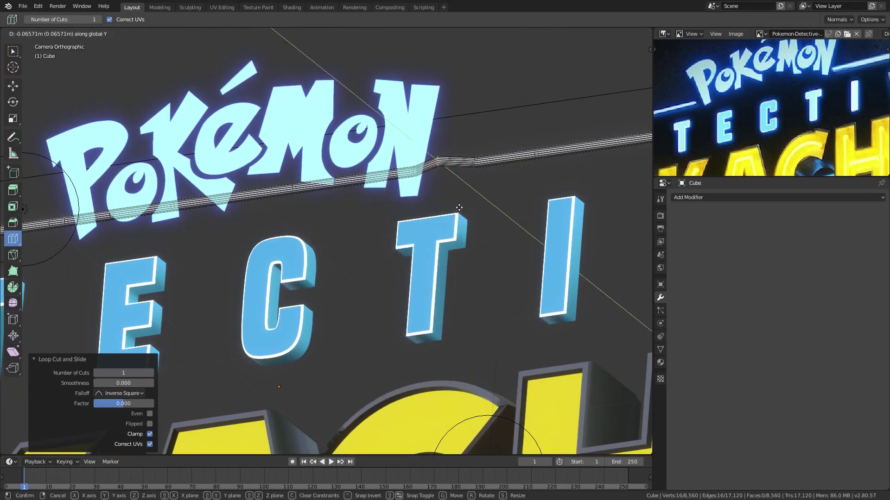
key("x")
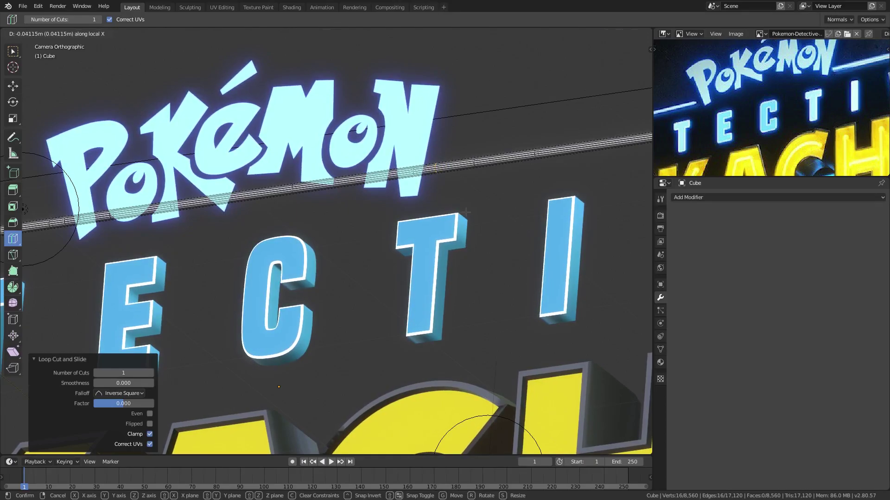
left_click(465, 213)
Switch to vertex selection and box-select the vertex ring of the upper bar just before the P of Pokémon.
scroll(336, 211, "up", 4)
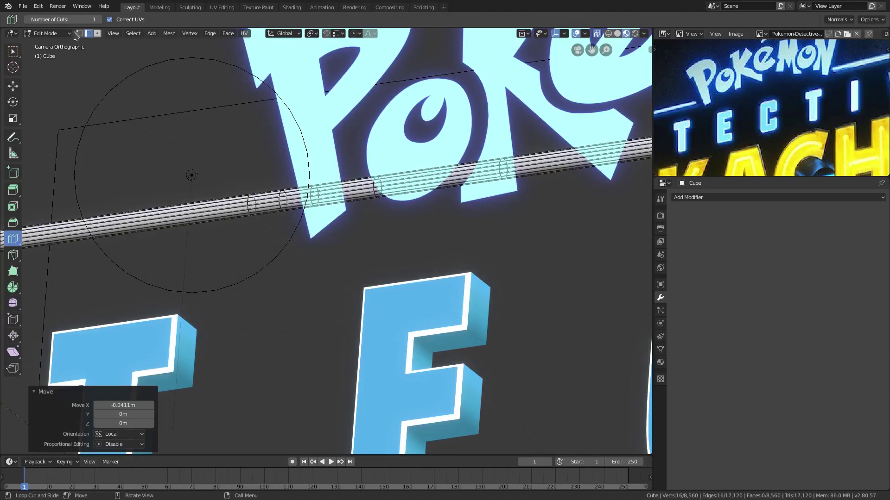
left_click(79, 34)
scroll(254, 157, "up", 2)
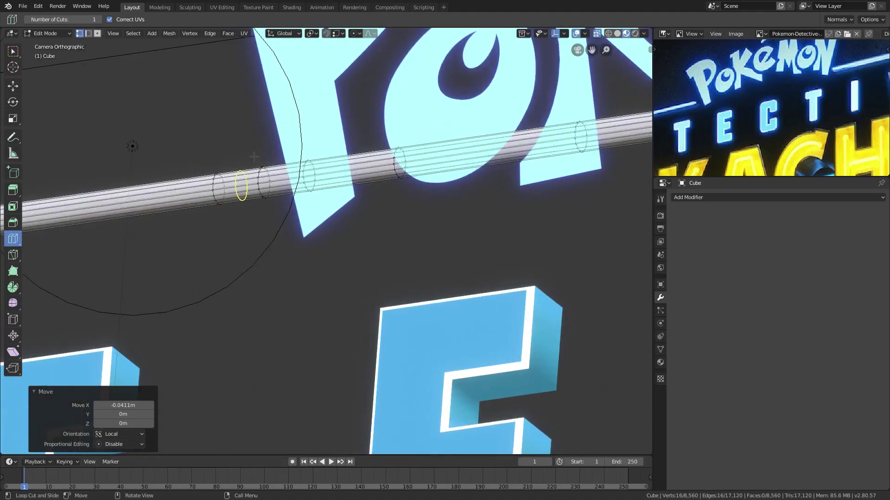
left_click(13, 52)
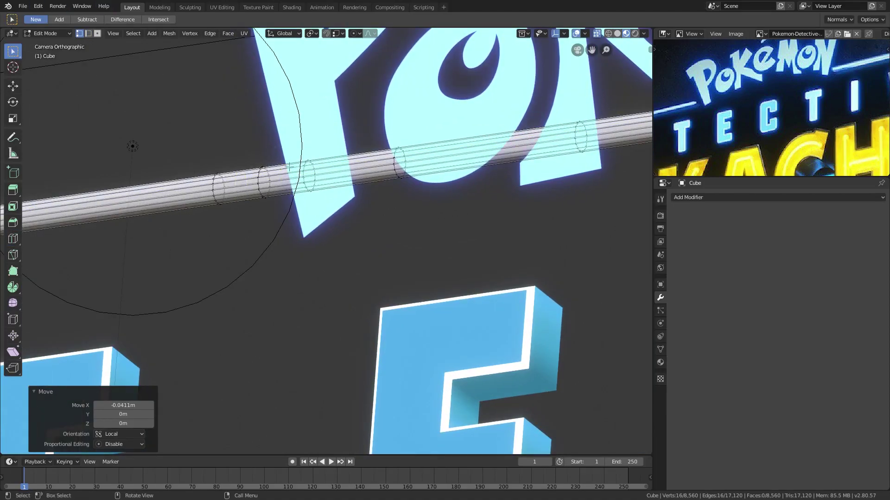
left_click(258, 184)
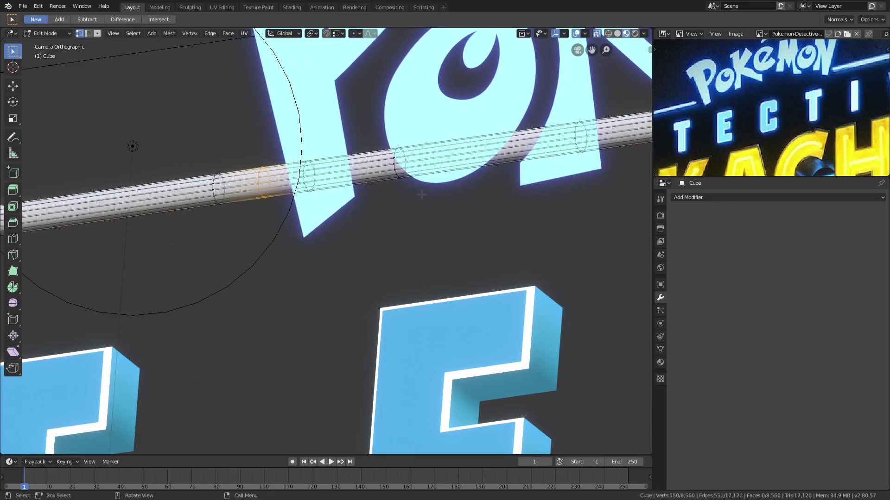
Try moving the selected vertices about -0.0157 m along X, undo the move, and inspect the selection from an angle.
key("g")
key("x")
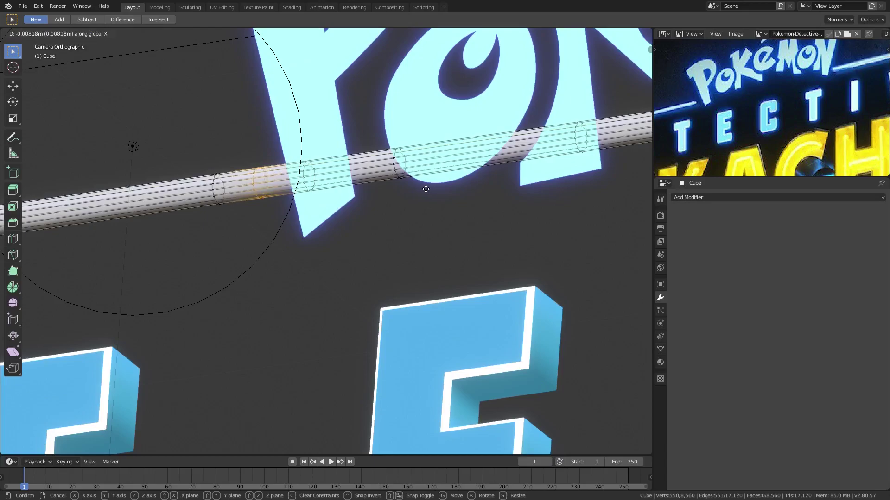
left_click(417, 187)
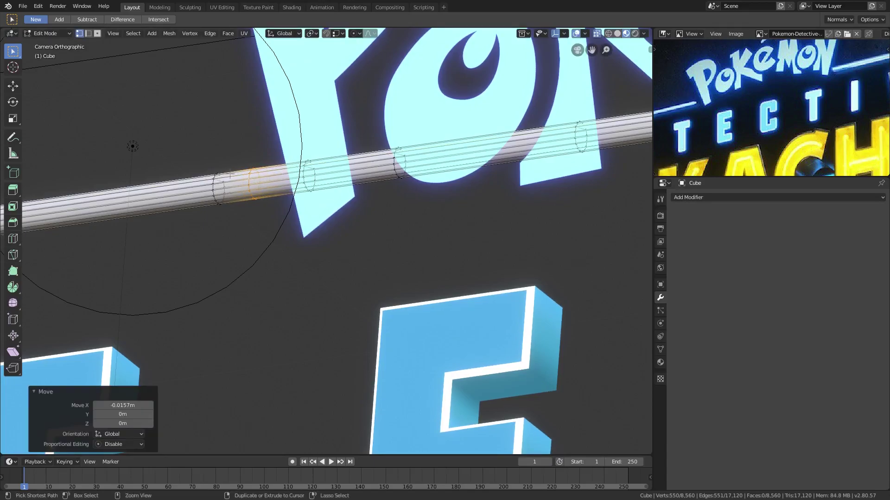
key("ctrl+z")
middle_click_drag(230, 176, 253, 185)
scroll(324, 236, "up", 5)
middle_click_drag(324, 236, 324, 287)
scroll(239, 163, "up", 5)
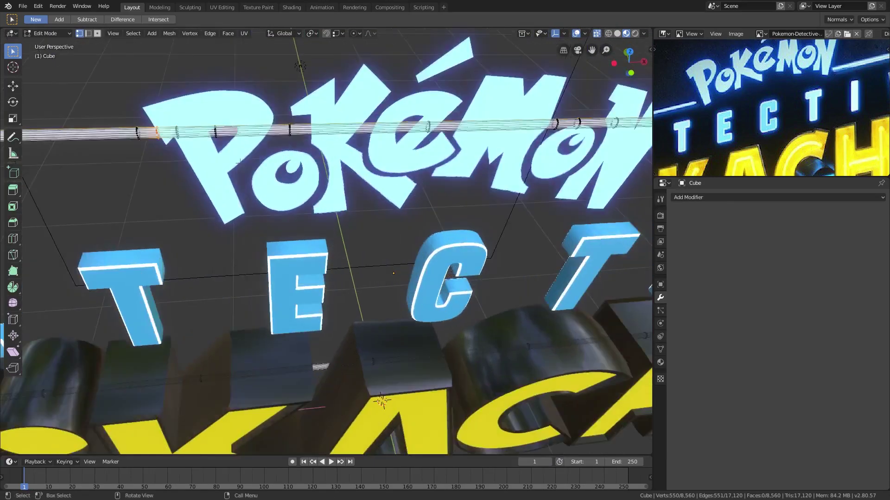
Select the vertex ring of the upper bar just before the P of Pokémon and move it about -0.0247 m along global X.
middle_click_drag(239, 162, 278, 209)
middle_click_drag(218, 264, 324, 191, "shift")
scroll(336, 191, "up", 5)
middle_click_drag(415, 197, 398, 166)
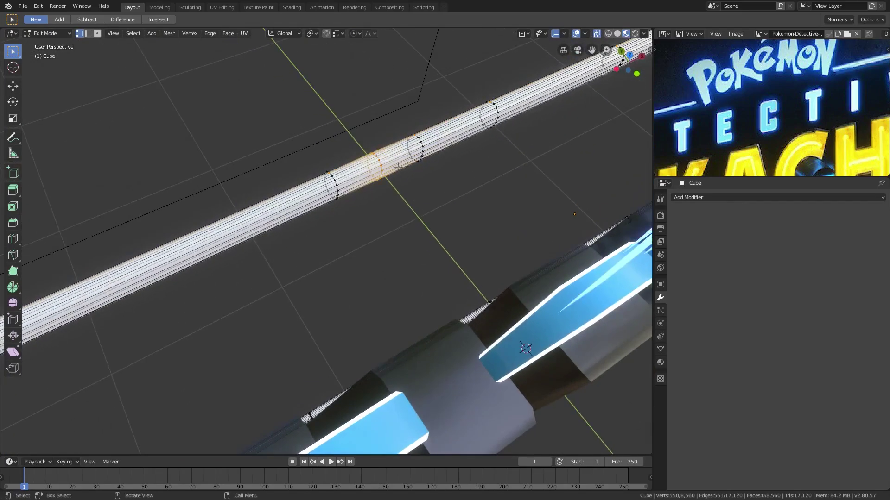
left_click(383, 171)
left_click(379, 160)
left_click(379, 160, "alt")
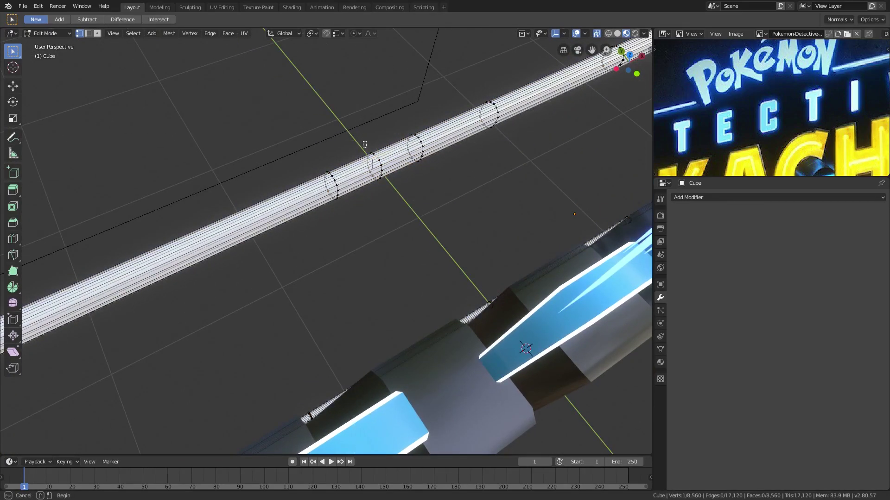
left_click(376, 166, "alt")
middle_click_drag(377, 166, 403, 195)
key("KP_0")
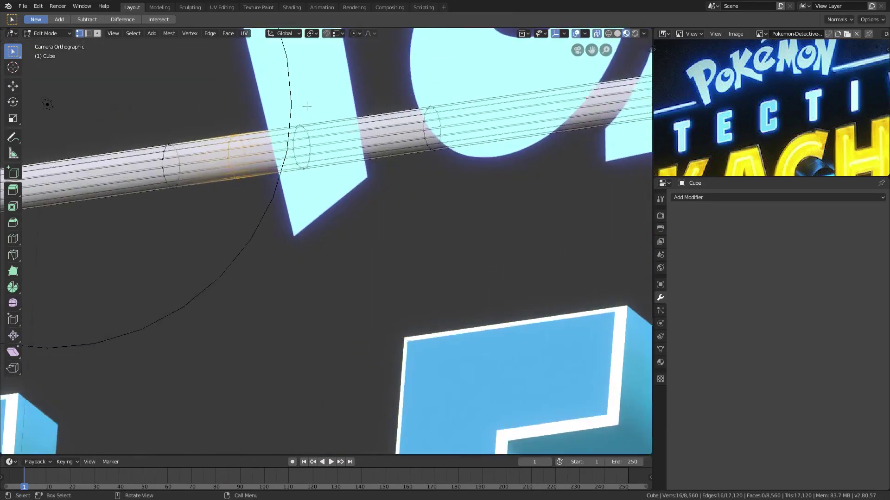
scroll(306, 106, "up", 3)
middle_click_drag(303, 110, 322, 136, "shift")
key("g")
key("x")
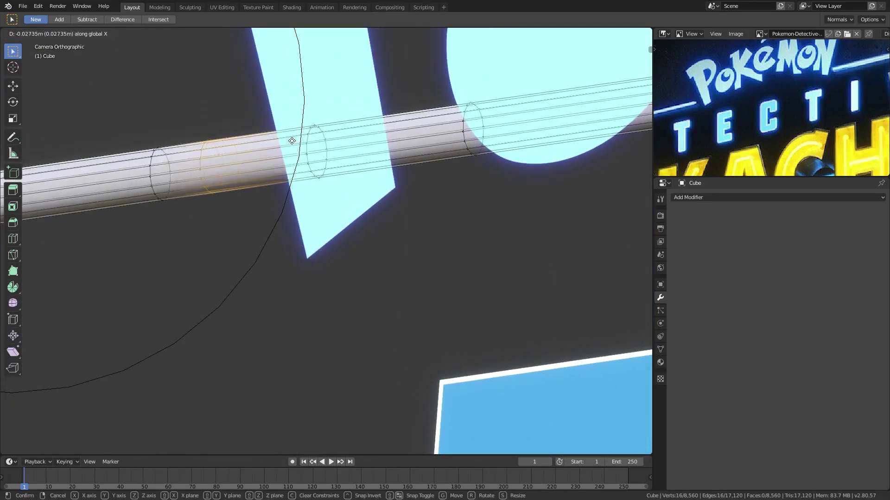
left_click(300, 141)
scroll(300, 141, "down", 6)
middle_click_drag(299, 141, 306, 163)
scroll(331, 160, "up", 4)
key("KP_0")
Delete the upper bar's vertex rings behind the Pokémon lettering, including the leftover rings under the P and the N.
scroll(519, 192, "down", 4)
middle_click_drag(519, 192, 441, 191, "shift")
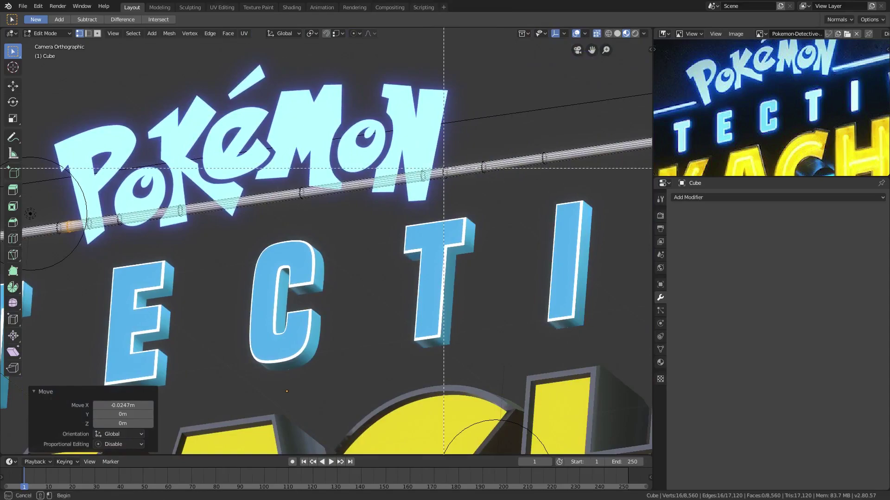
left_click(419, 185, "alt+shift")
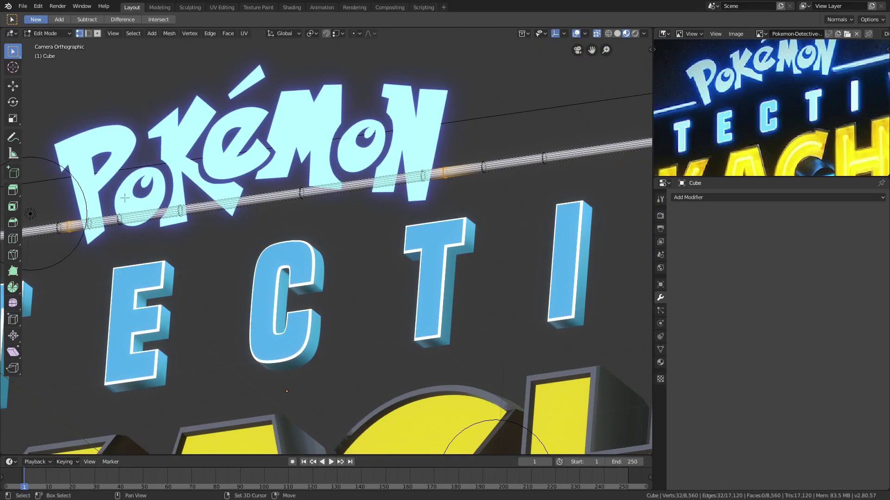
middle_click_drag(124, 198, 149, 187, "shift")
left_click(109, 200)
key("b")
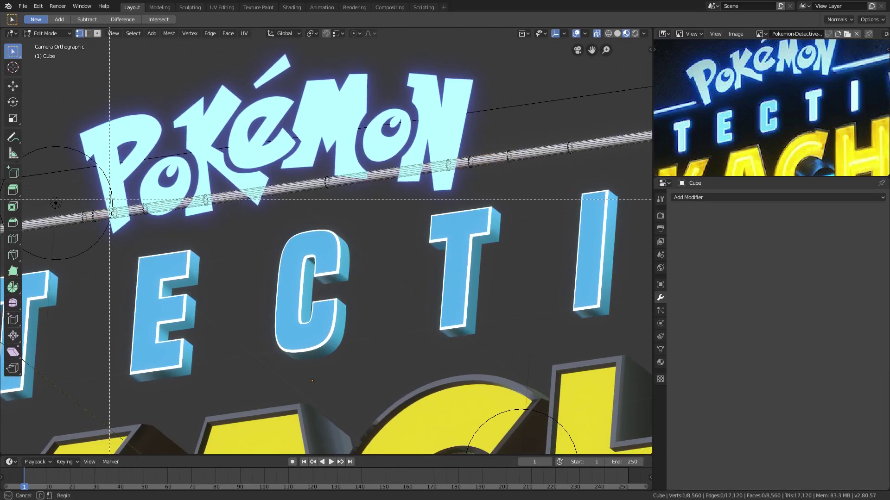
left_click_drag(110, 200, 416, 226)
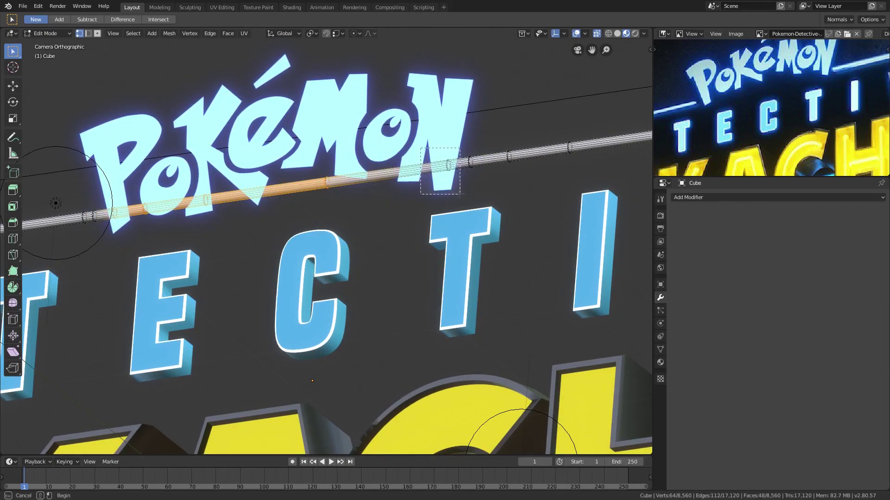
left_click_drag(460, 194, 460, 193)
key("x")
left_click(420, 132)
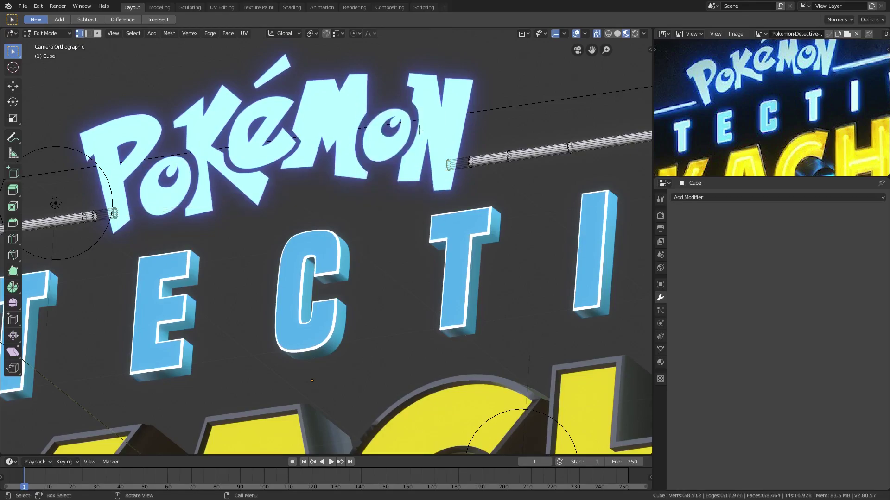
left_click(420, 130, "ctrl+alt")
key("x")
left_click(420, 130)
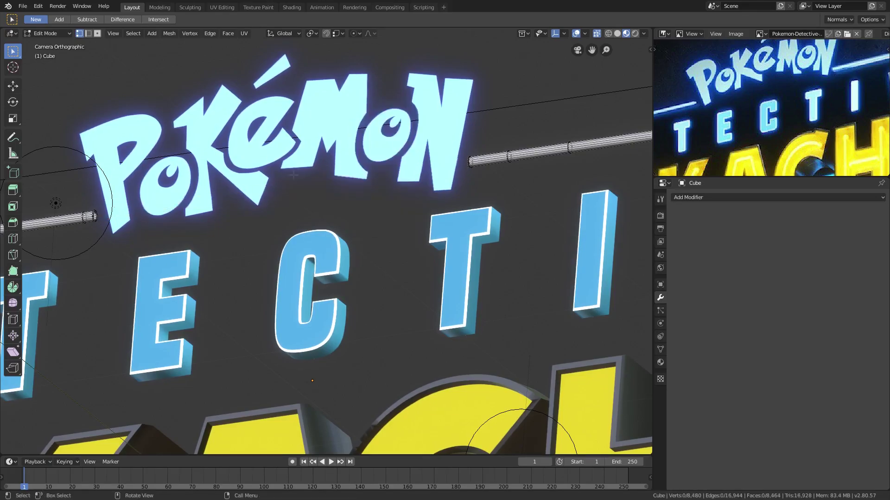
Try ripping a vertex at the open end of the upper bar beside the P of Pokémon, and undo it.
middle_click_drag(413, 190, 387, 210)
scroll(413, 175, "up", 7)
scroll(410, 199, "up", 4)
middle_click_drag(486, 187, 373, 168)
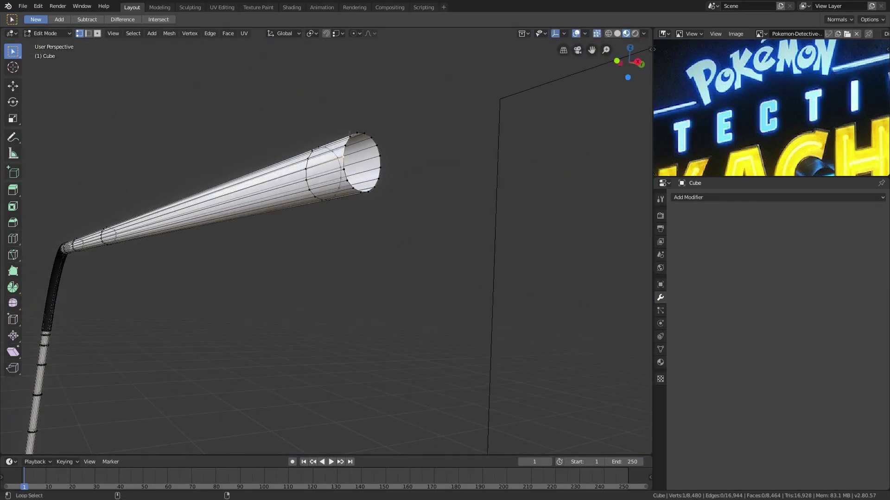
left_click(350, 133, "alt")
left_click(350, 136)
middle_click_drag(349, 153, 356, 154)
key("v")
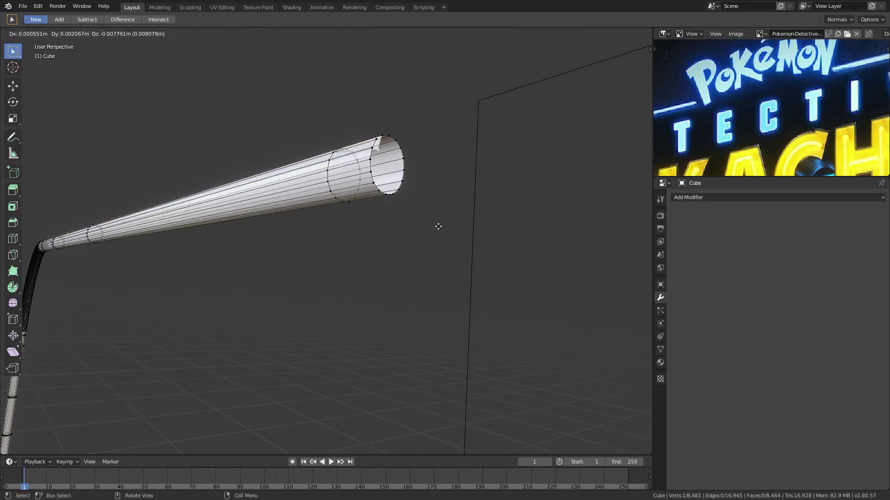
left_click(438, 226)
key("ctrl+z")
key("ctrl+z")
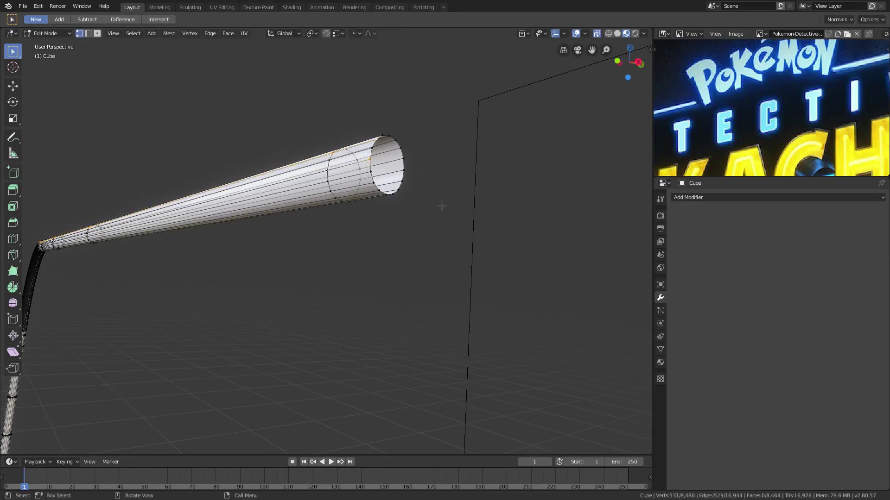
Box-select the open end ring of the upper bar beside the P and fill it with a face.
left_click(388, 135)
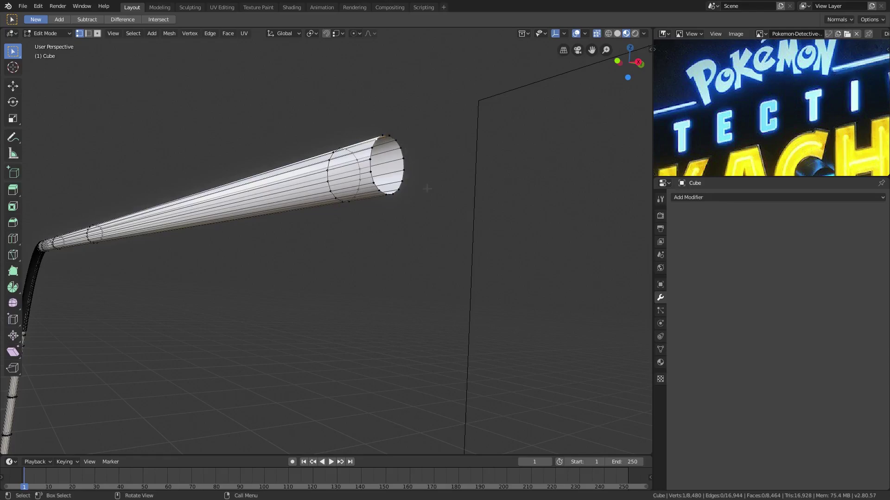
left_click_drag(438, 248, 368, 117)
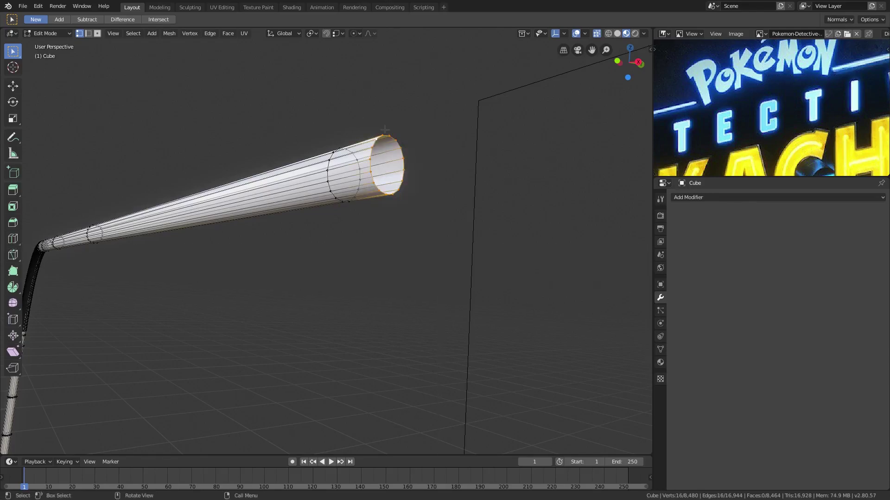
key("f")
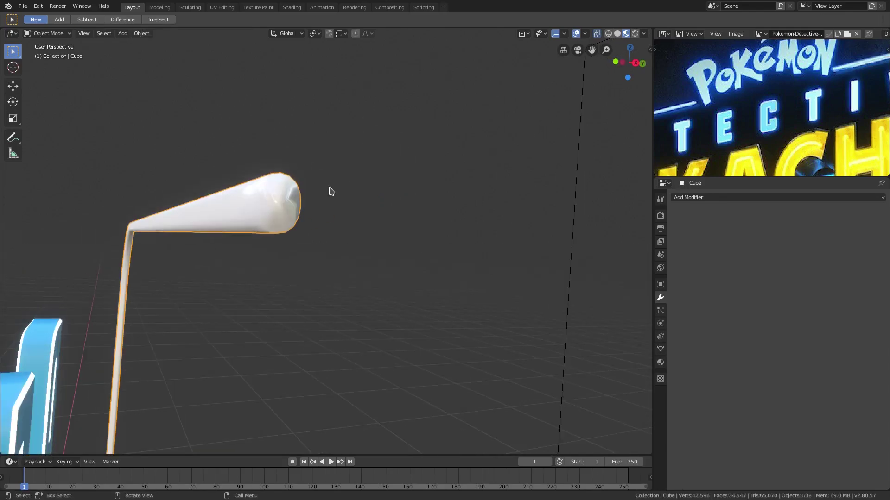
Inspect the capped end and the gap around the Pokémon lettering from several angles and in the camera view.
scroll(332, 191, "up", 1)
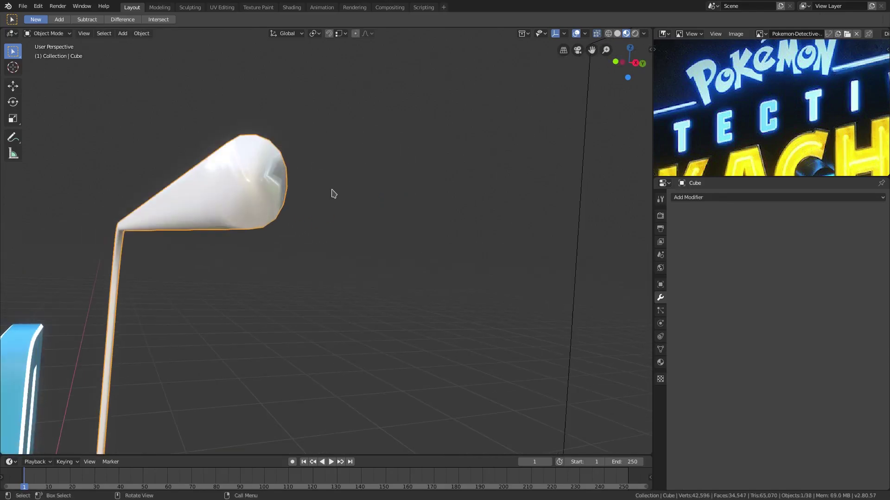
scroll(334, 193, "down", 4)
middle_click_drag(364, 203, 254, 136)
scroll(481, 263, "down", 3)
scroll(323, 190, "down", 6)
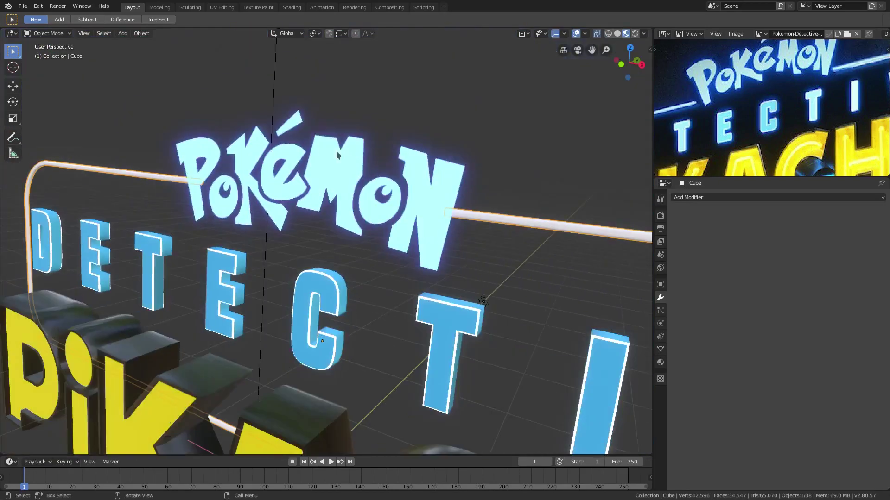
middle_click_drag(500, 205, 369, 183)
scroll(313, 180, "up", 8)
middle_click_drag(313, 179, 366, 187)
scroll(315, 183, "down", 8)
key("KP_0")
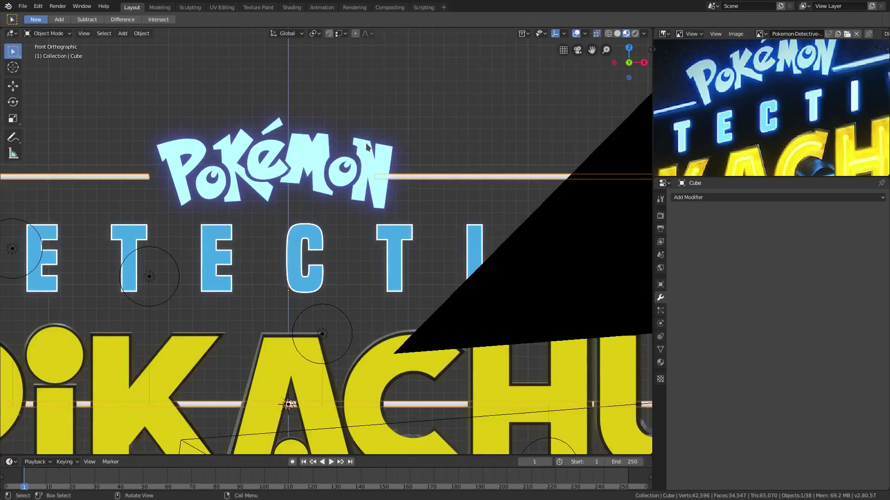
scroll(363, 115, "up", 4)
middle_click_drag(539, 122, 442, 141, "shift")
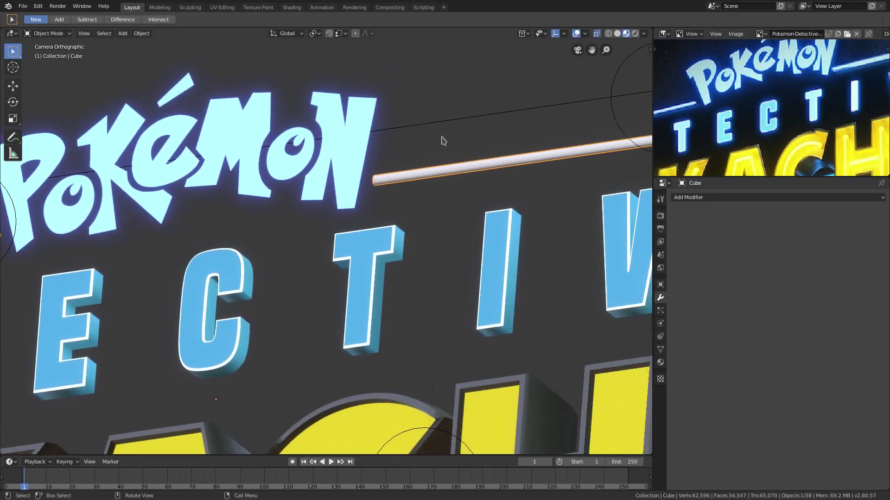
Fill the open end of the upper bar beside the N with a face and return to the camera view in Object Mode.
middle_click_drag(410, 179, 360, 211)
scroll(361, 212, "up", 4)
key("Tab")
middle_click_drag(234, 109, 372, 198)
scroll(357, 135, "up", 3)
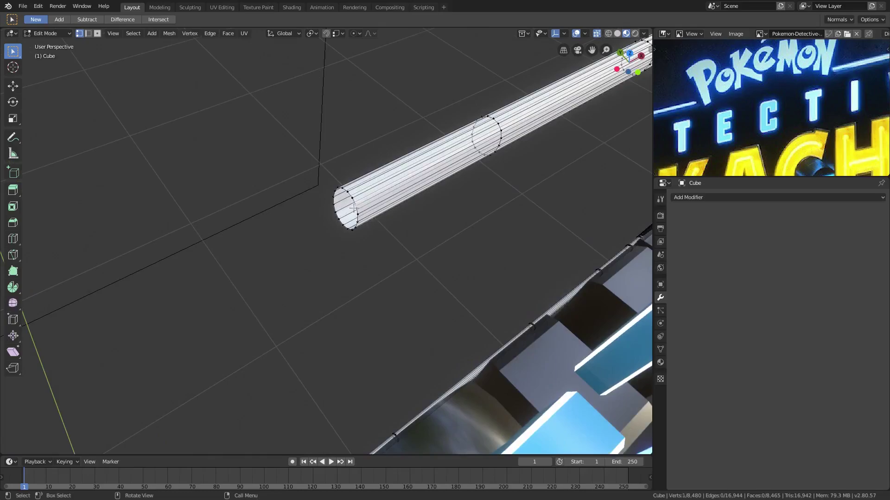
key("b")
left_click_drag(330, 186, 370, 246)
key("f")
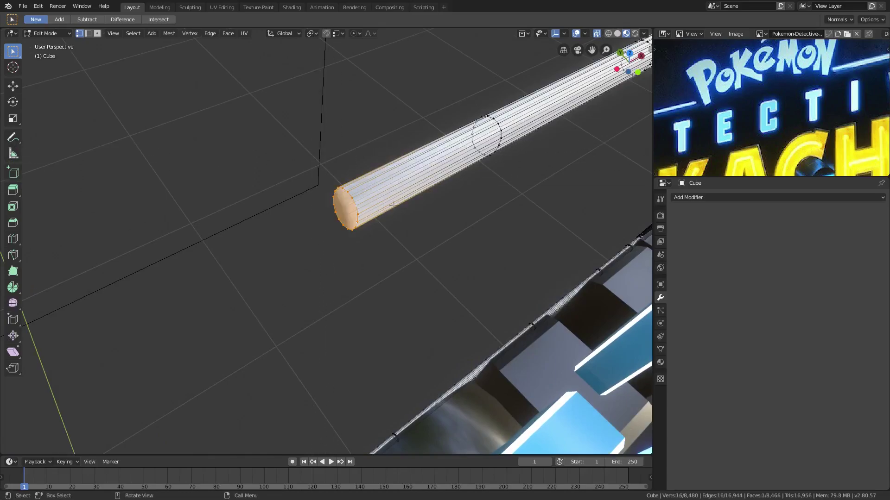
key("Tab")
scroll(382, 213, "down", 10)
middle_click_drag(382, 213, 379, 227)
key("KP_0")
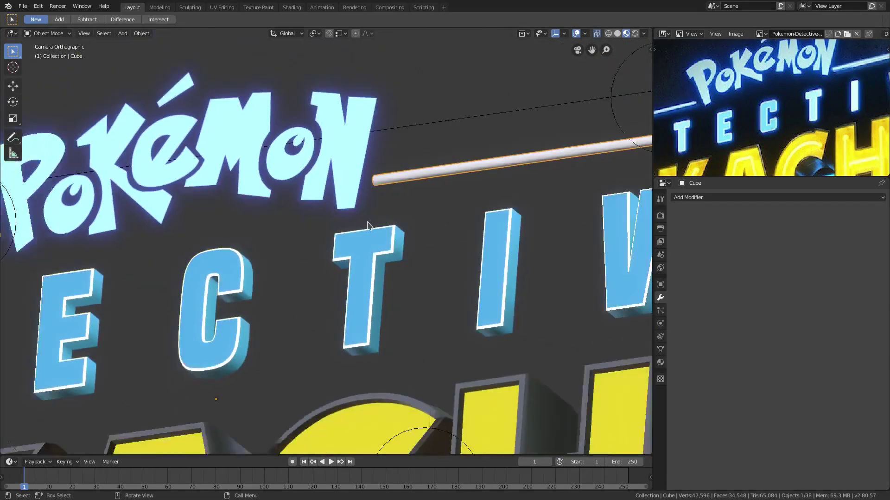
Show the whole title in rendered shading with the viewport overlays hidden.
left_click(635, 34)
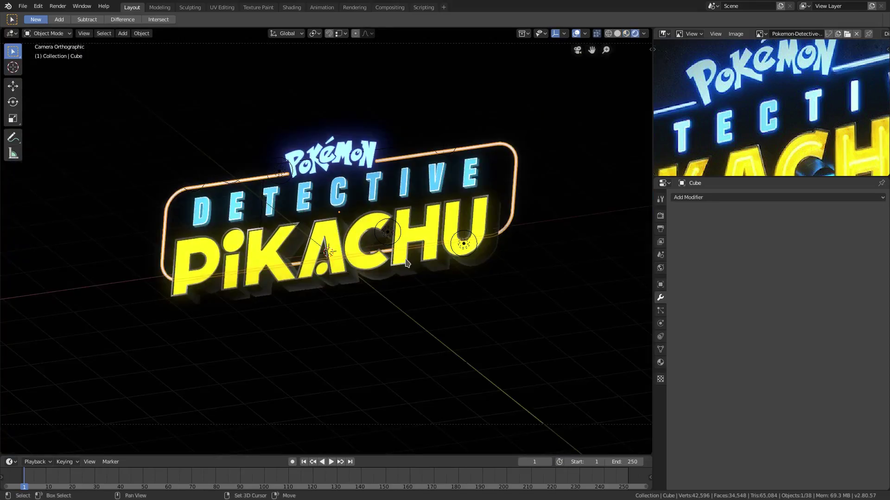
middle_click_drag(450, 247, 462, 217, "shift")
left_click(577, 35)
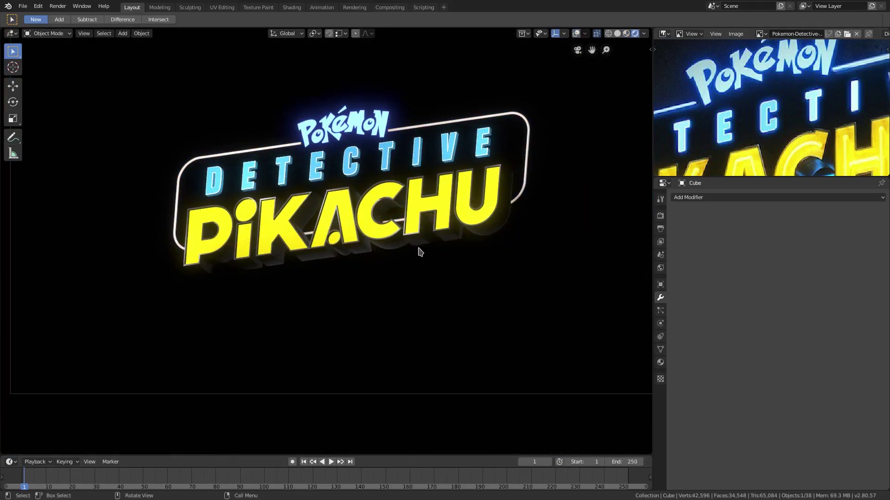
Assign the existing pokemon material to the frame and compare the glow with the reference image.
left_click(660, 362)
scroll(714, 153, "down", 4)
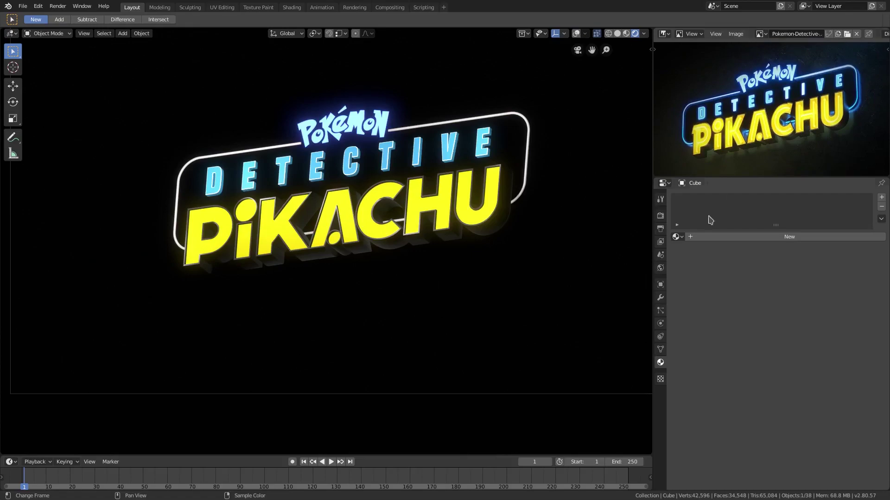
left_click(676, 237)
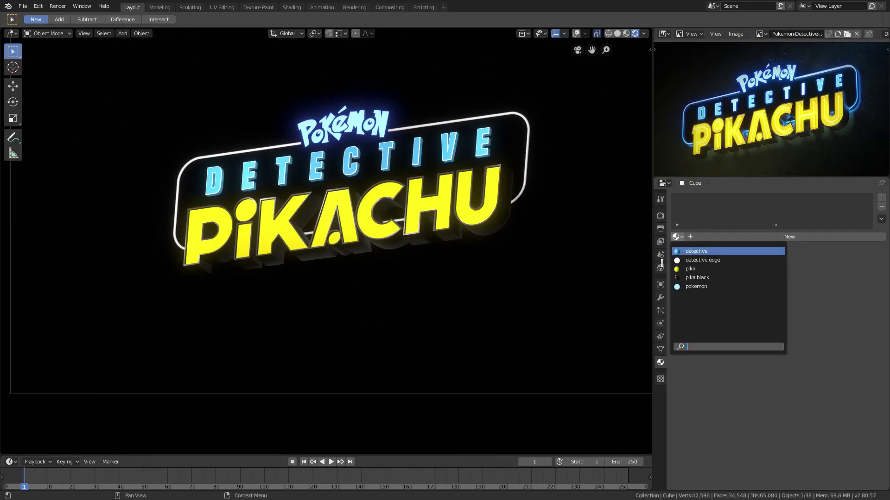
left_click(696, 286)
scroll(468, 251, "down", 3)
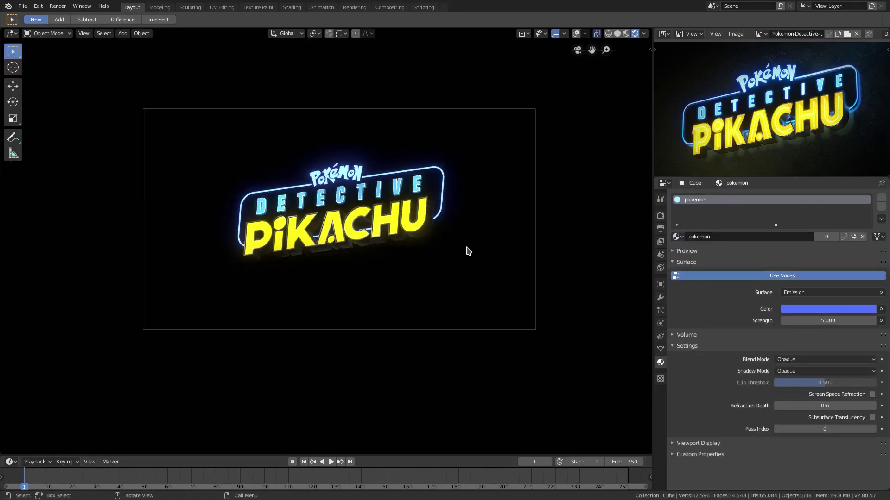
scroll(468, 251, "up", 3)
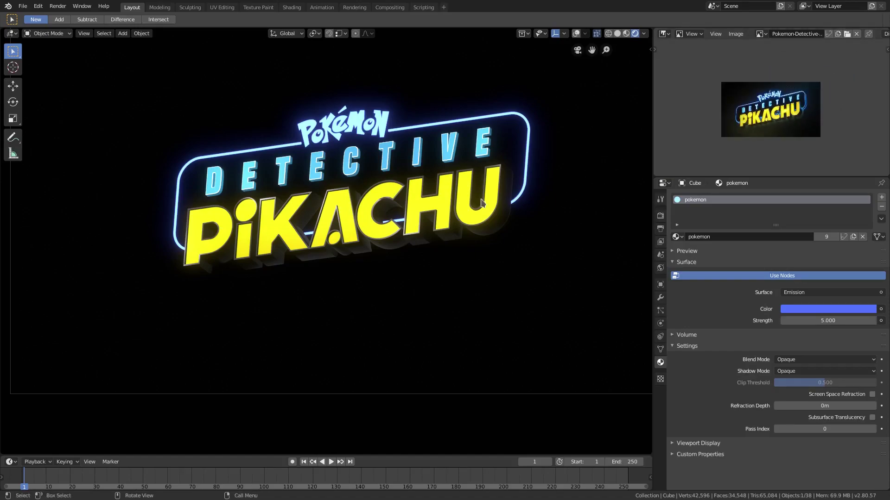
scroll(435, 201, "up", 2)
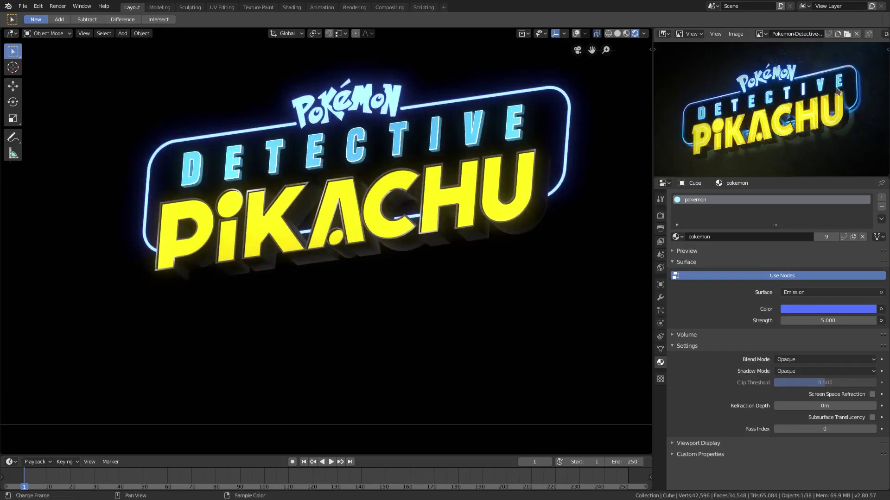
Make the frame's material a single-user copy and rename it pokebar.
left_click(827, 240)
left_click(742, 233)
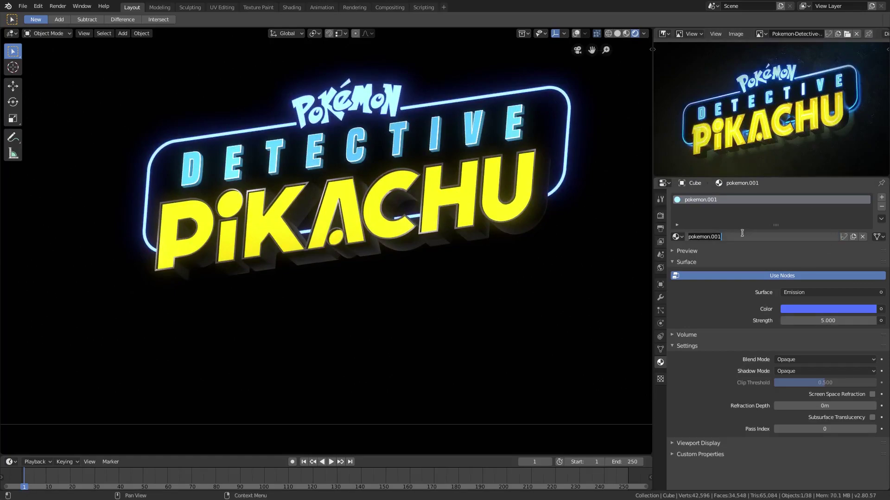
type("pokebar")
key("Return")
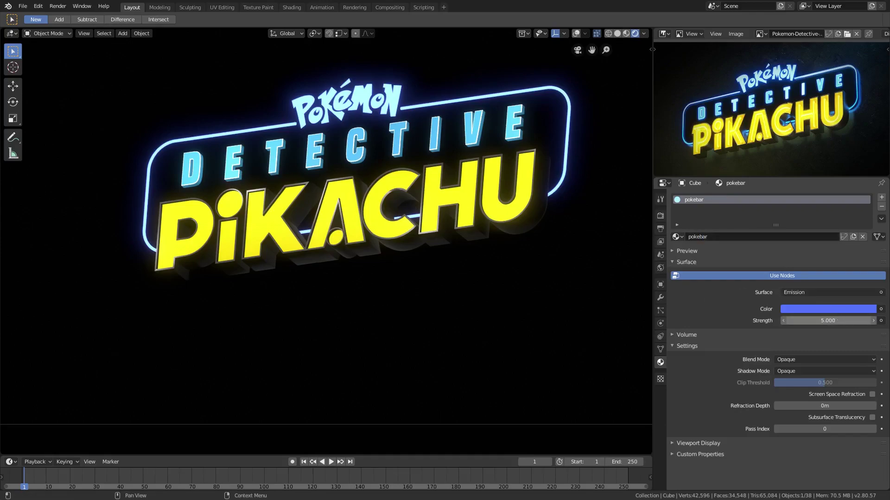
Set the emission strength of the pokebar material to 9 and check the frame's glow.
left_click(832, 319)
type("7")
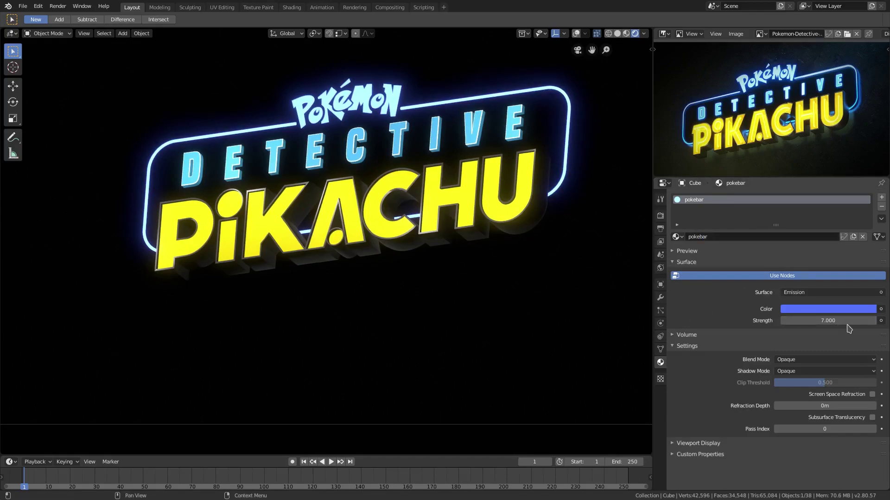
type(".0")
type("0")
key("Return")
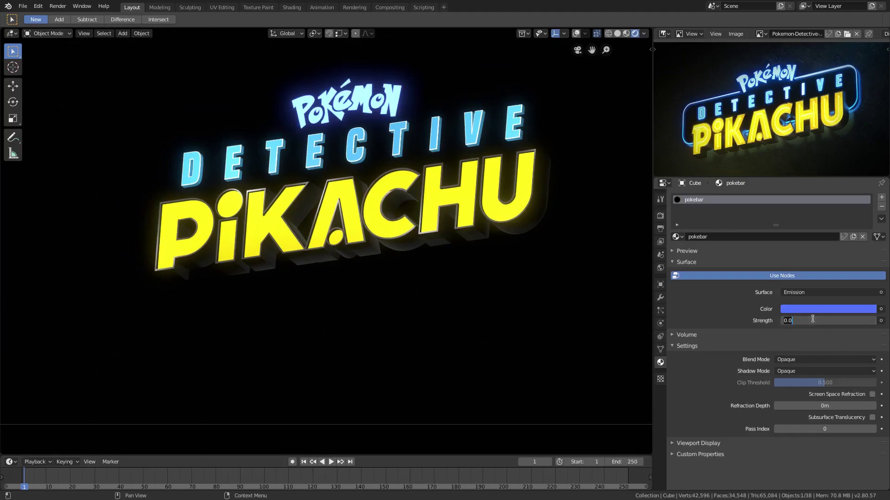
type("9")
key("Return")
scroll(319, 239, "down", 4)
scroll(324, 241, "up", 4)
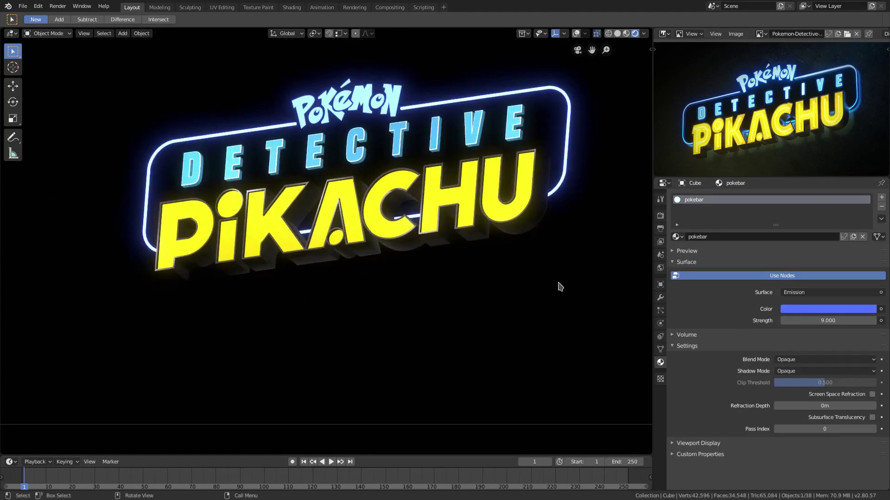
Set the emission strength of the pokebar material to 10 and check the frame's glow.
left_click(829, 320)
type("10")
key("Return")
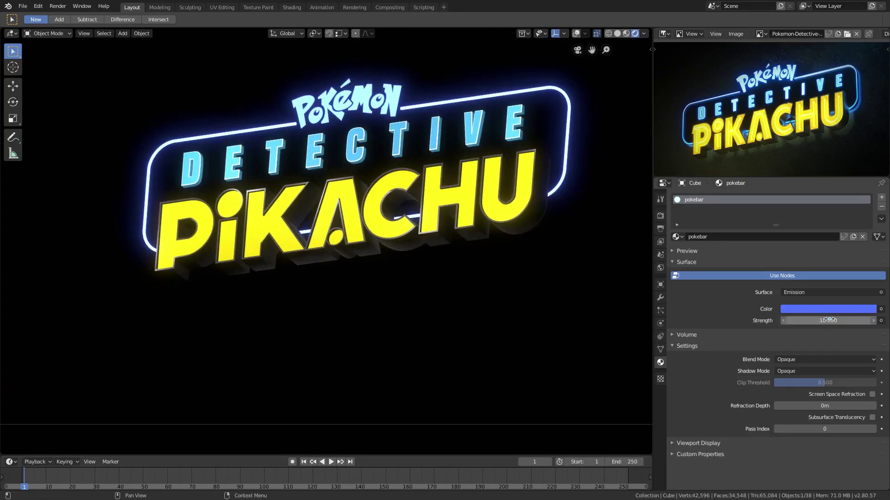
scroll(475, 275, "down", 4)
scroll(477, 275, "up", 4)
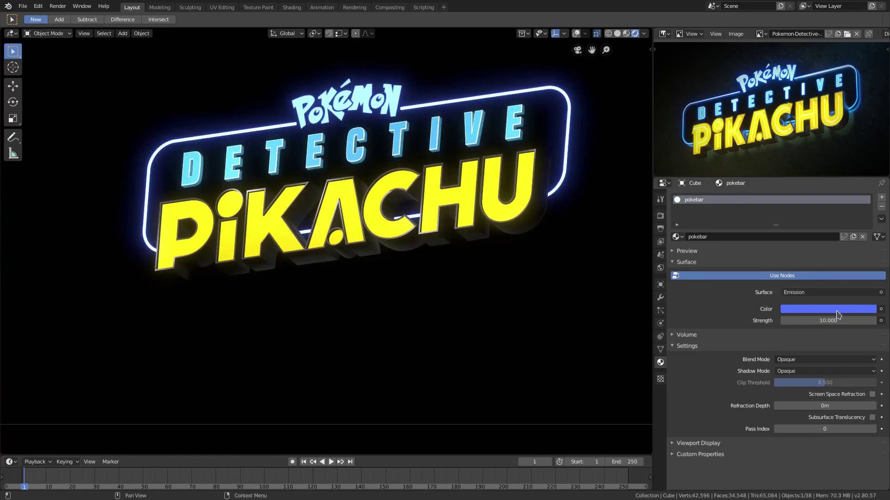
Change the emission color of the frame's pokebar material to a lighter blue, hex 3C8DFF.
left_click(838, 312)
left_click(844, 187)
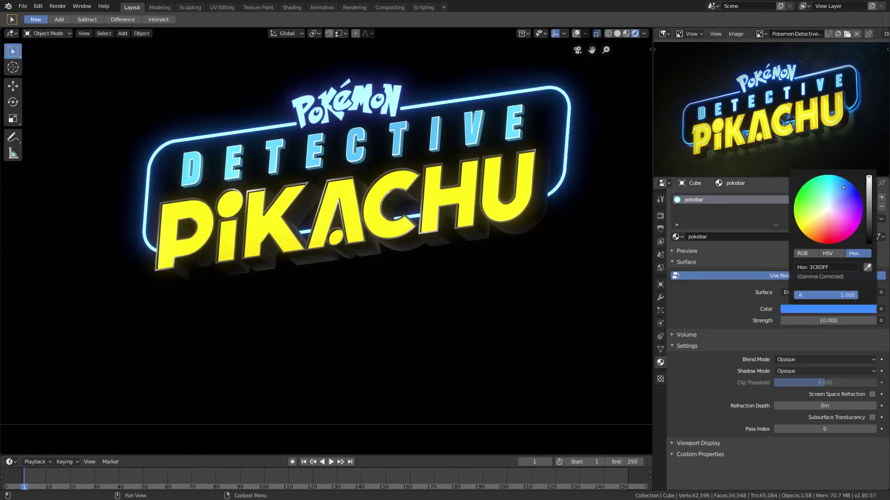
scroll(411, 285, "down", 3)
scroll(405, 254, "up", 4)
scroll(440, 235, "down", 1)
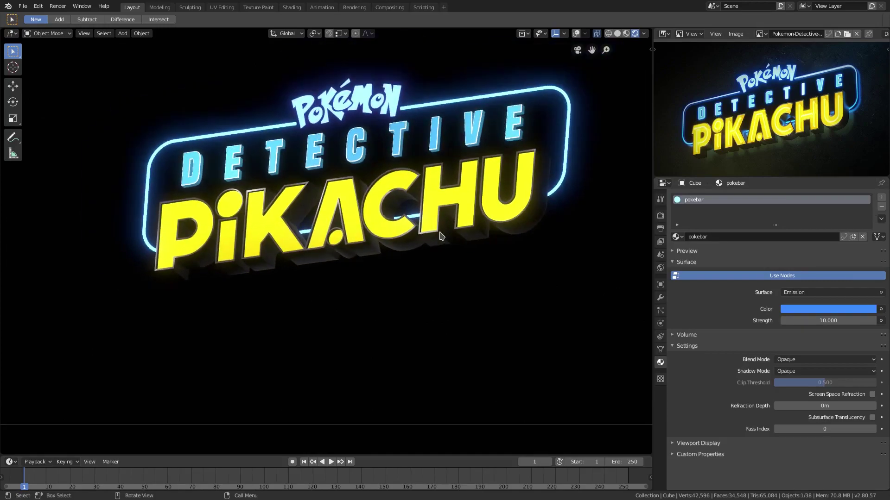
Try an emission strength of 20 on the frame's pokebar material and compare the glow with the reference image.
middle_click_drag(440, 234, 450, 266, "shift")
left_click(800, 319)
type("20")
key("Return")
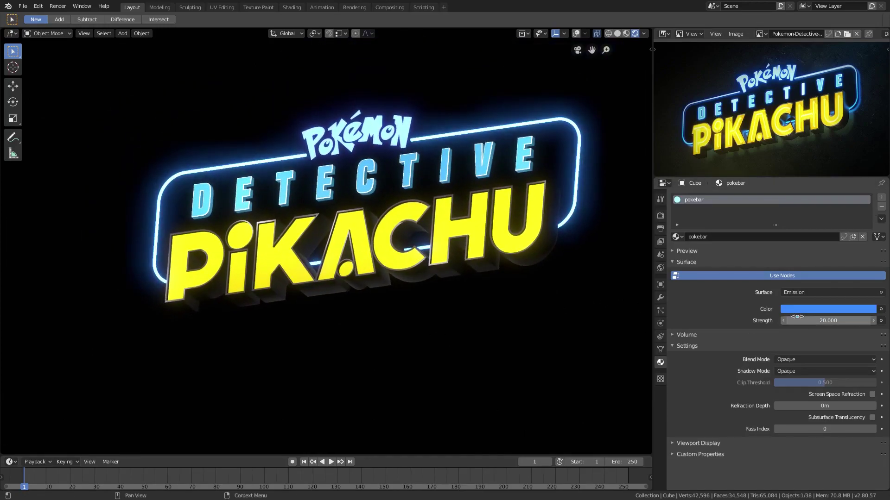
scroll(402, 236, "down", 1)
scroll(457, 260, "up", 1)
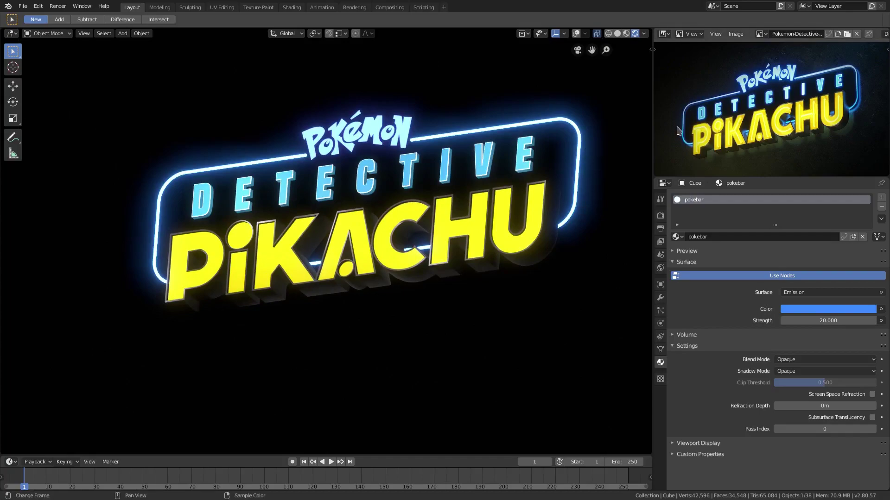
scroll(445, 254, "down", 1)
scroll(445, 257, "down", 1)
scroll(445, 258, "up", 1)
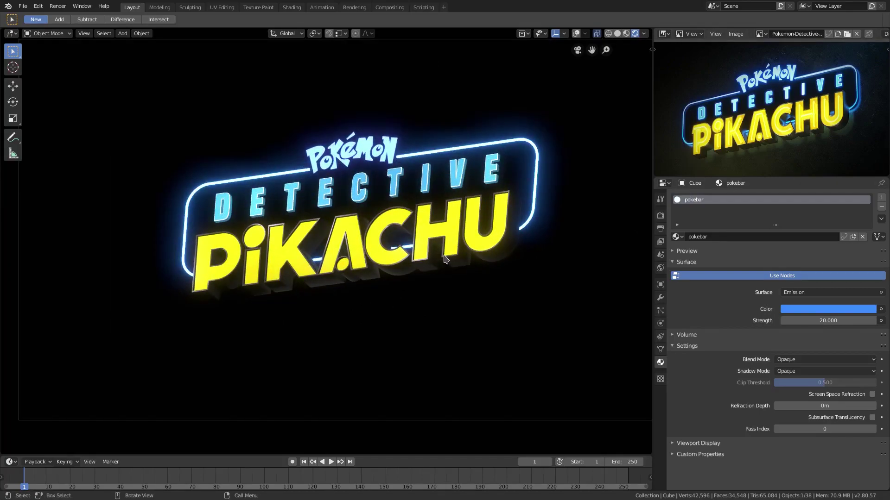
Set the emission strength of the frame's pokebar material to 15.
left_click(807, 318)
type("15")
key("Return")
scroll(513, 255, "up", 1)
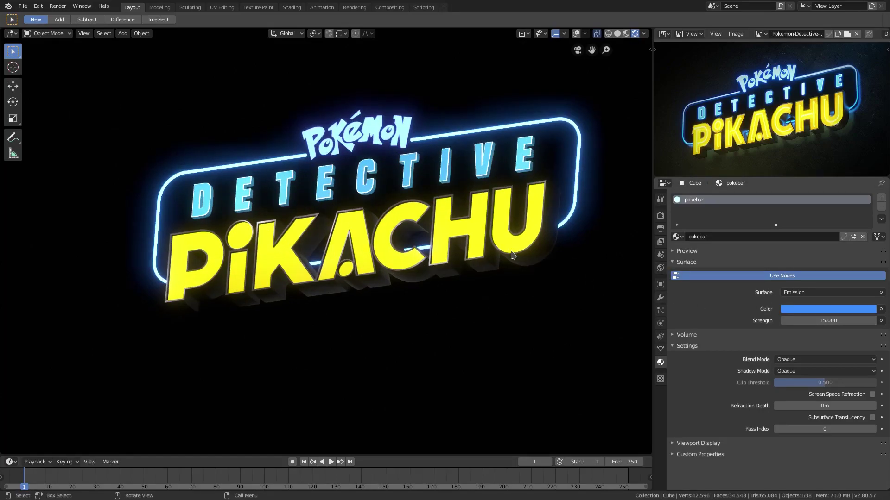
Change the emission color of the Pokémon lettering's material to a lighter blue, hex 538EFF.
left_click(359, 136)
left_click(818, 309)
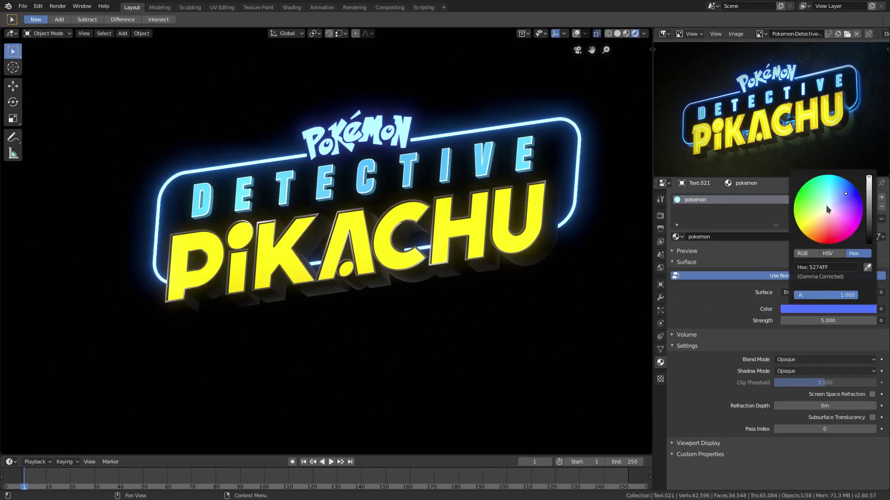
left_click_drag(846, 193, 843, 191)
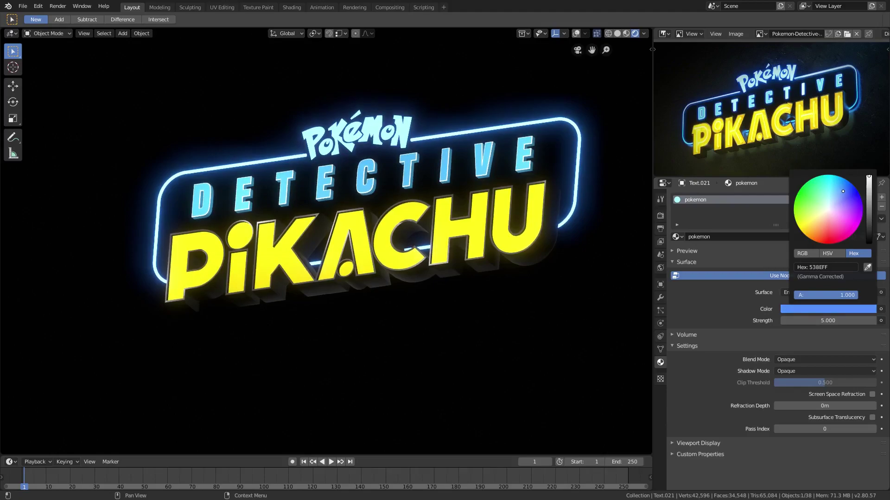
scroll(467, 245, "down", 3)
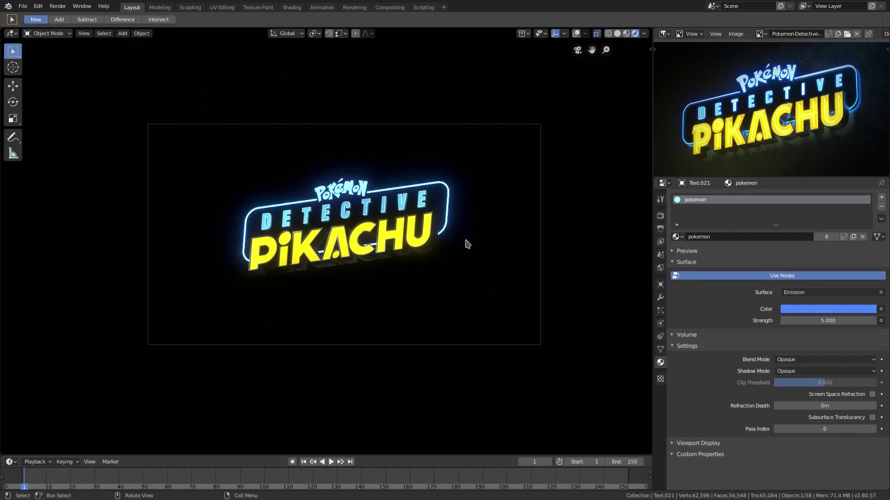
scroll(467, 244, "up", 5)
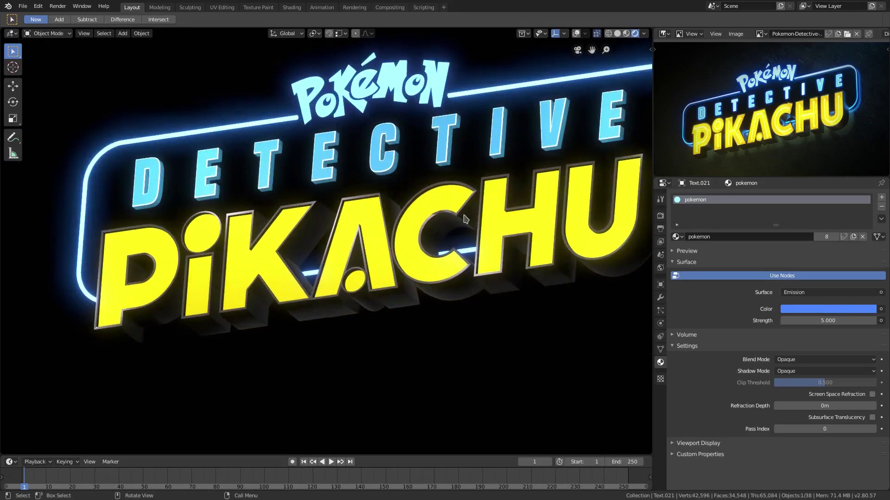
scroll(466, 219, "down", 2)
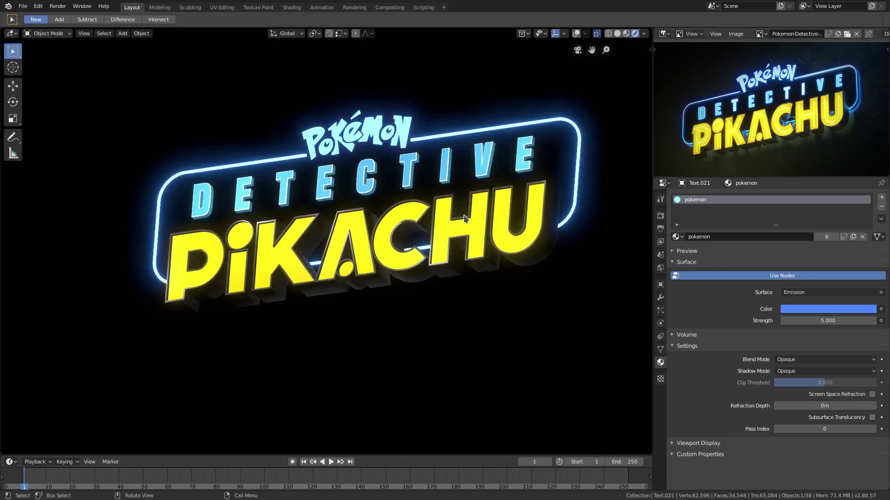
Try emission strengths of 6 and 7 on the Pokémon lettering's material and compare the glow with the reference.
left_click(823, 320)
type("6")
key("Return")
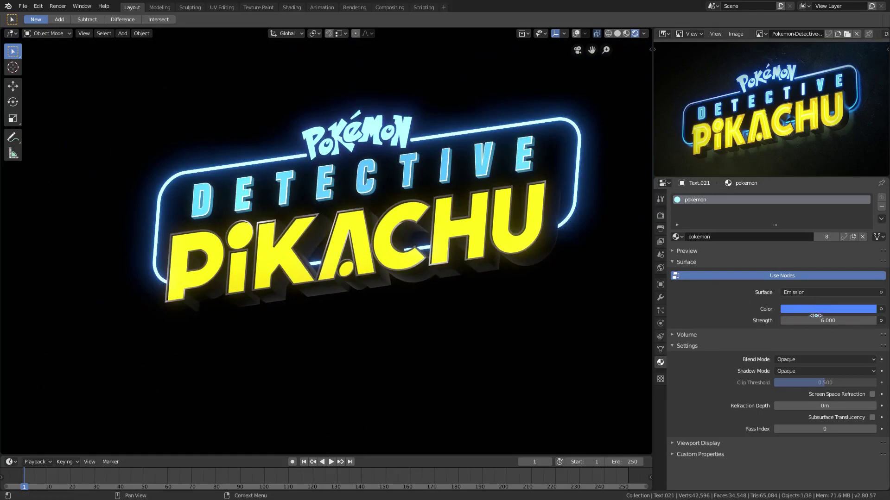
type("7")
key("Return")
scroll(475, 233, "down", 2)
scroll(476, 235, "up", 2)
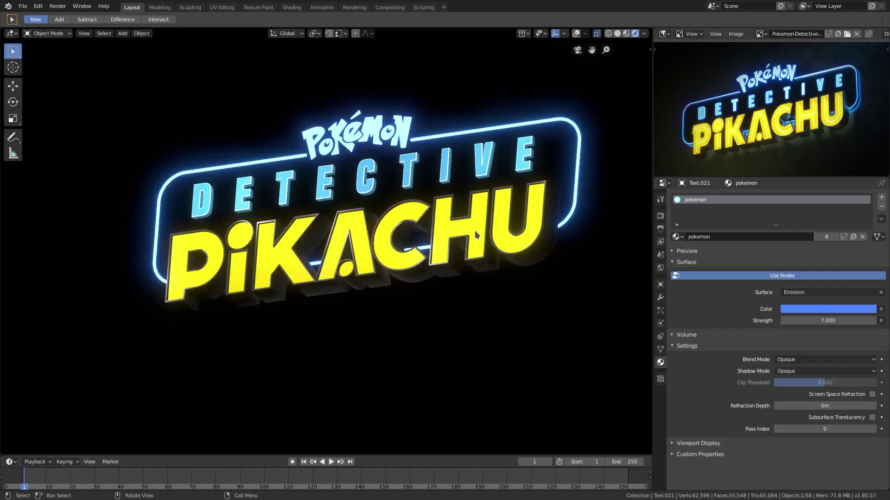
scroll(475, 233, "down", 1)
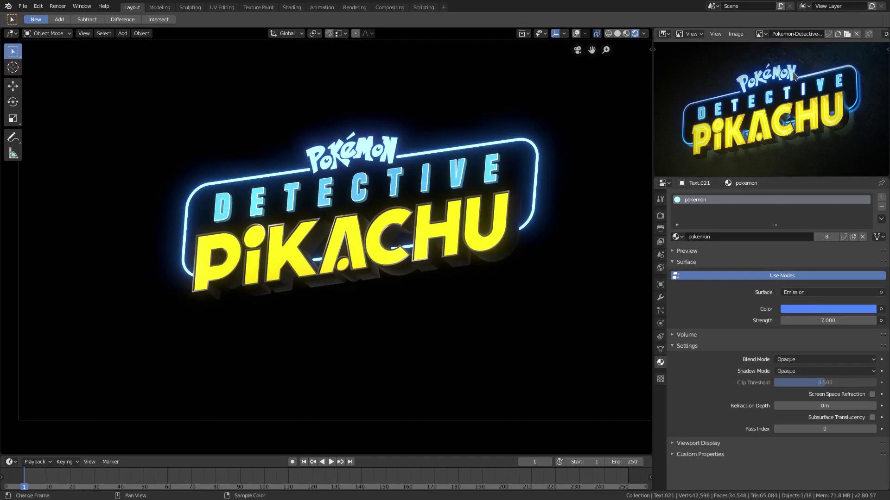
Set the emission strength of the Pokémon lettering's material to 6.
left_click(823, 319)
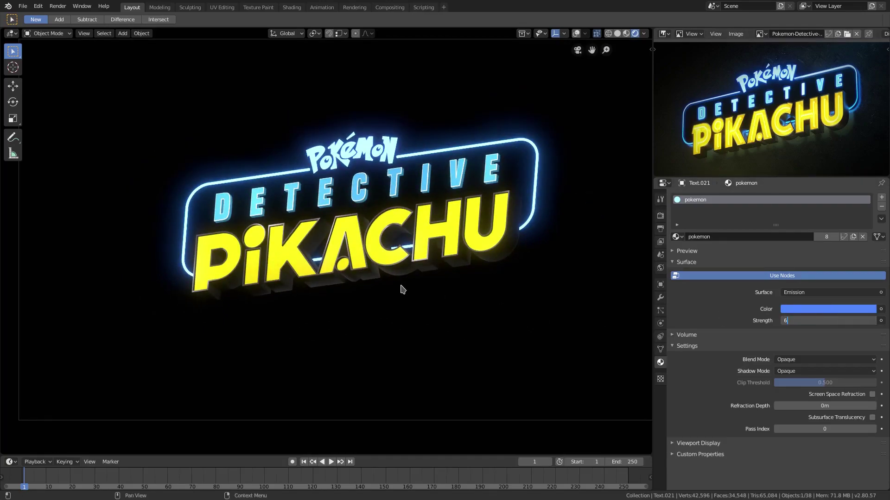
type("6")
key("Return")
scroll(401, 289, "down", 1)
scroll(399, 287, "up", 1)
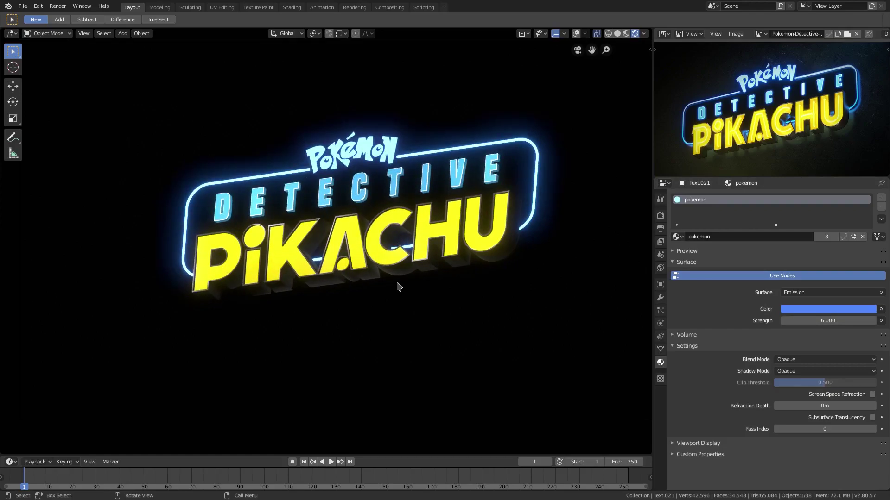
Set the DETECTIVE lettering's material to a specular of about 0.462 and a roughness of about 0.371.
left_click(221, 221)
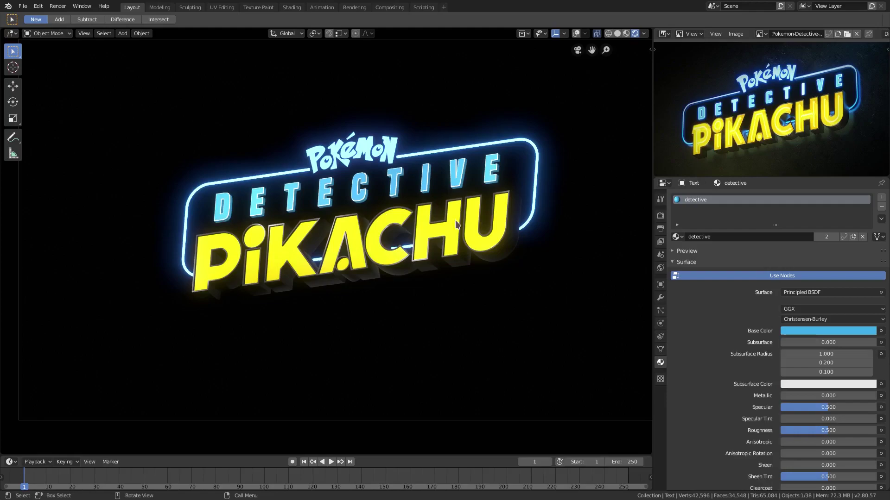
middle_click_drag(456, 224, 320, 256)
mouse_move(828, 407)
left_mouse_down()
mouse_move(871, 407)
mouse_move(809, 407)
mouse_move(825, 408)
left_mouse_up()
middle_click_drag(424, 266, 336, 250)
left_click_drag(837, 433, 825, 433)
middle_click_drag(502, 271, 316, 227)
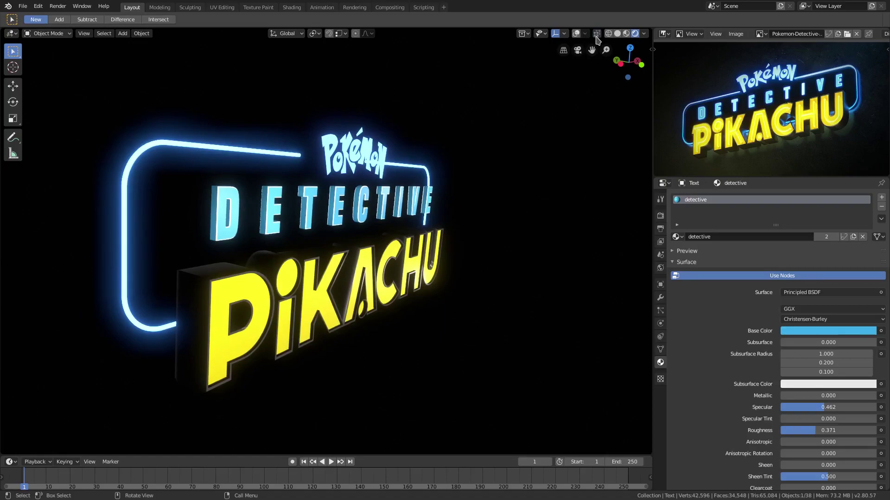
Turn the viewport overlays on and switch to material preview shading to see the scene's lights around the title.
left_click(576, 34)
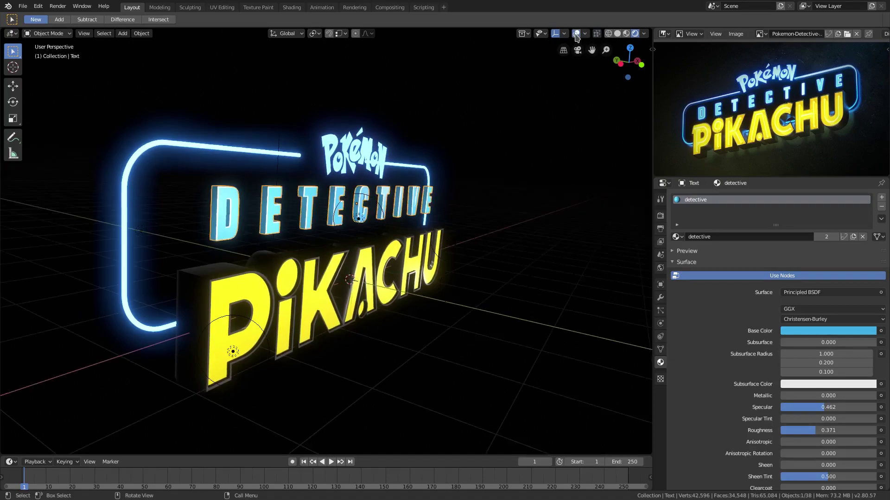
scroll(594, 47, "down", 2)
middle_click_drag(597, 47, 594, 48)
left_click(626, 33)
scroll(351, 240, "up", 4)
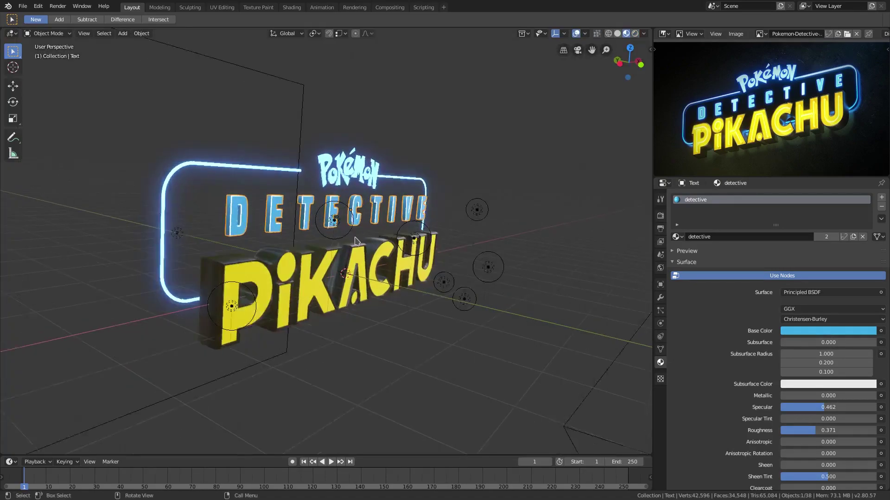
middle_click_drag(309, 196, 260, 183)
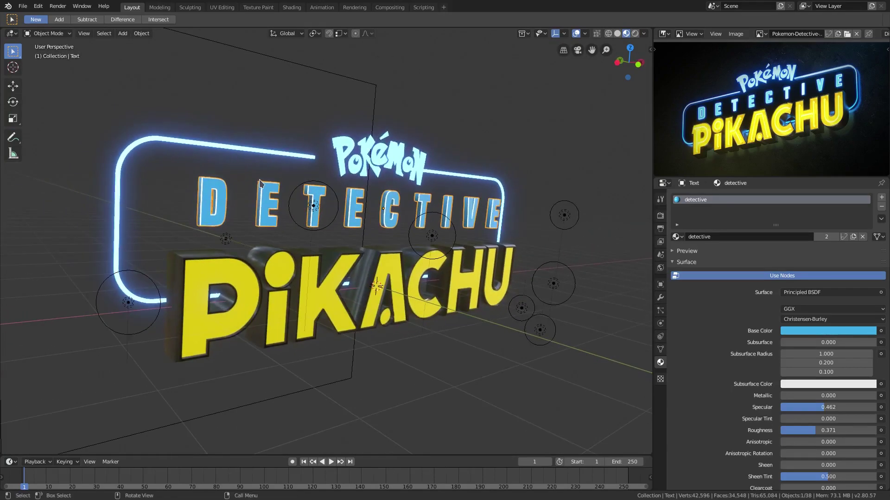
middle_click_drag(362, 230, 372, 215)
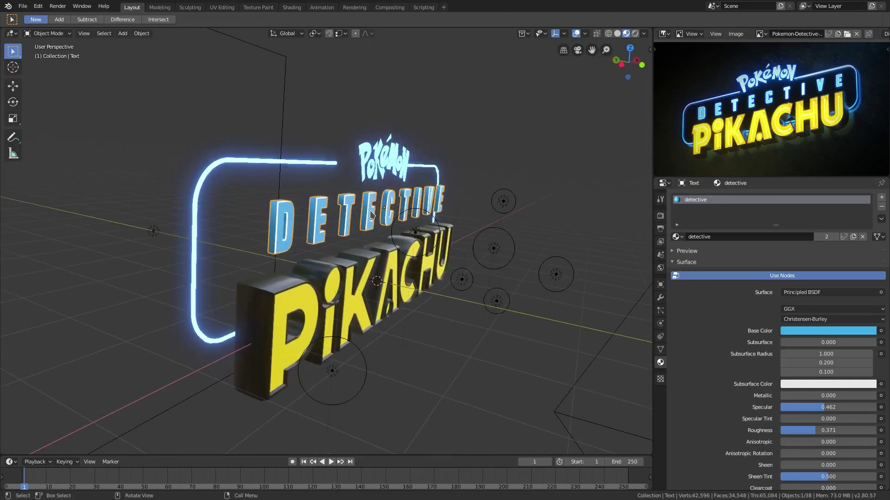
Add a point light and move it up toward the DETECTIVE lettering.
key("shift+a")
mouse_move(366, 317)
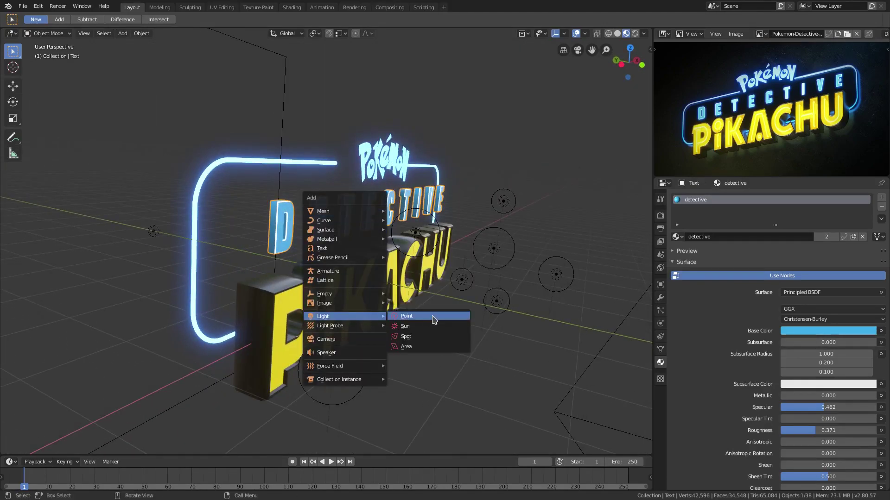
left_click(408, 317)
middle_click_drag(470, 281, 421, 231)
key("g")
left_click(439, 179)
Position the point light by the first letters of DETECTIVE from several angles, and return to the camera view.
middle_click_drag(296, 222, 317, 235)
key("g")
left_click(432, 230)
key("g")
left_click(285, 220)
key("g")
left_click(401, 202)
key("g")
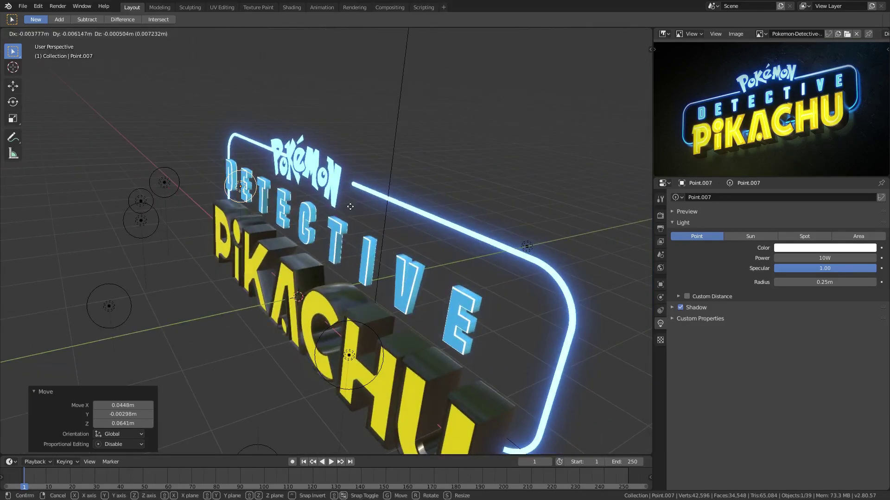
left_click(318, 235)
key("KP_0")
key("Home")
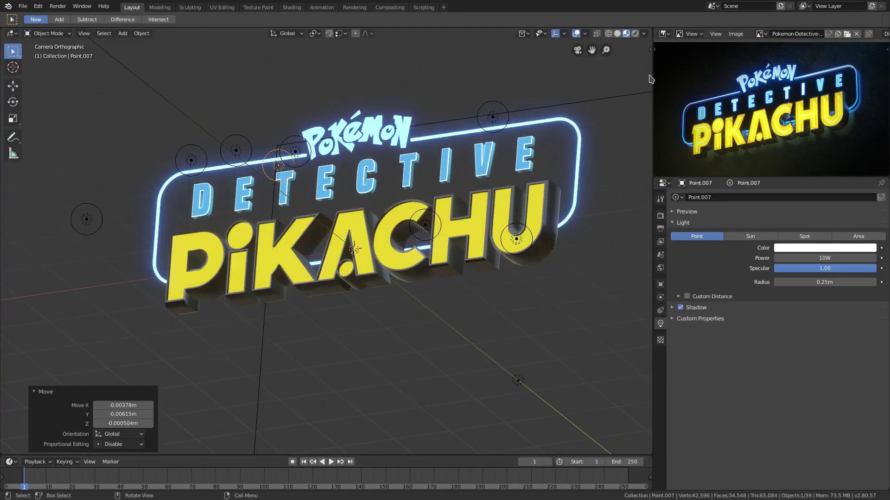
In rendered shading, move the point light about -0.202 m along Y and 0.166 m along Z.
left_click(635, 34)
mouse_move(377, 206)
middle_mouse_down("shift")
mouse_move(403, 218)
mouse_move(399, 202)
middle_mouse_up("shift")
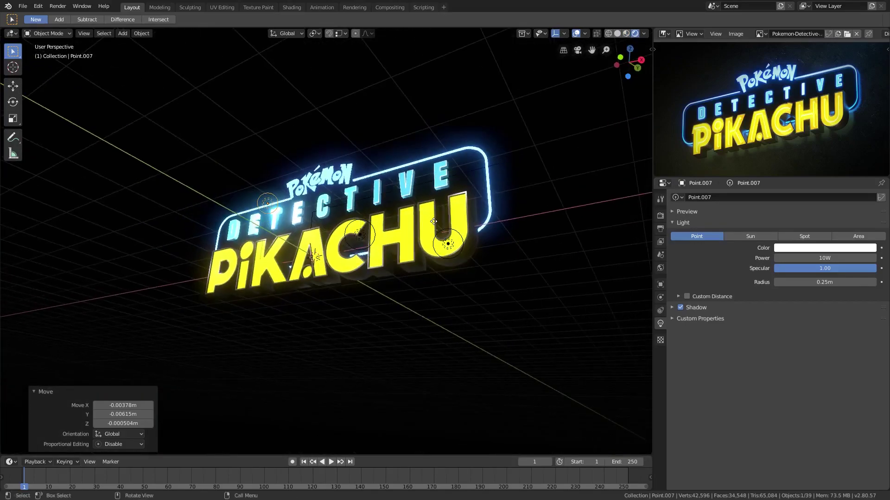
key("g")
key("y")
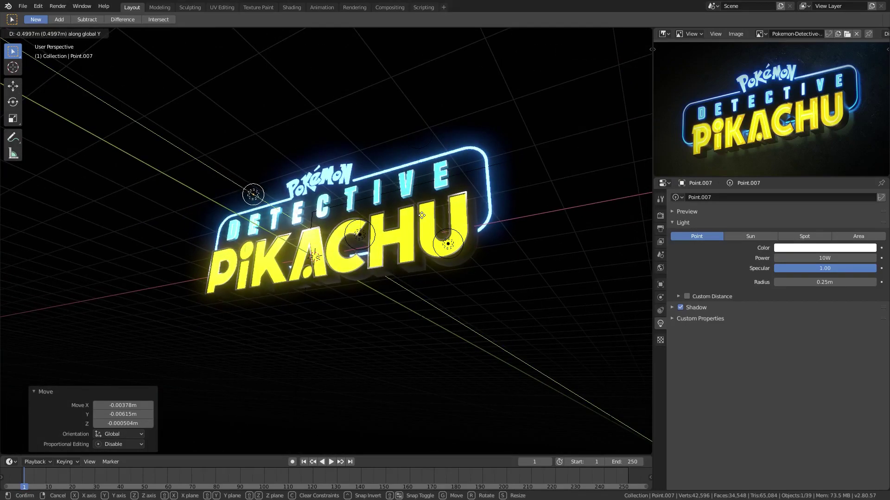
left_click(427, 217)
key("g")
key("z")
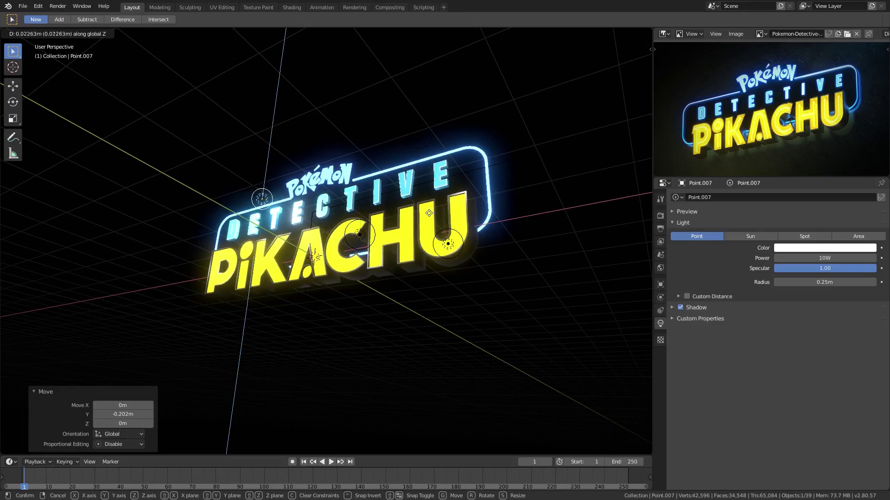
left_click(421, 237)
key("KP_0")
Move the point light about 0.322 m along Y and lower its power to about 133 mW.
mouse_move(863, 258)
left_mouse_down()
mouse_move(837, 259)
mouse_move(854, 258)
left_mouse_up()
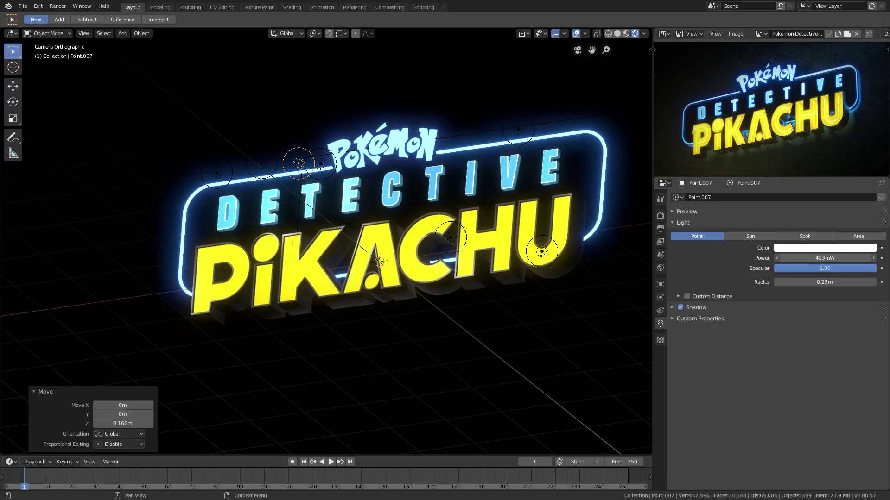
middle_click_drag(264, 246, 512, 258)
key("g")
key("y")
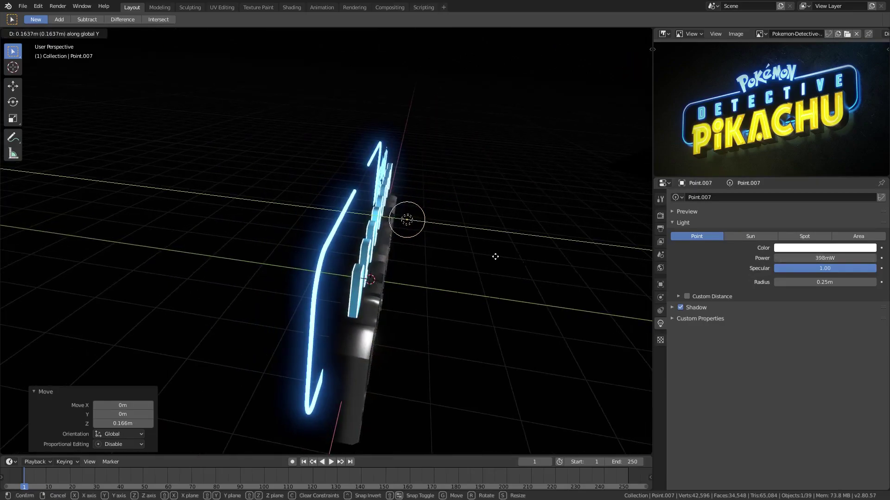
left_click(487, 256)
key("KP_0")
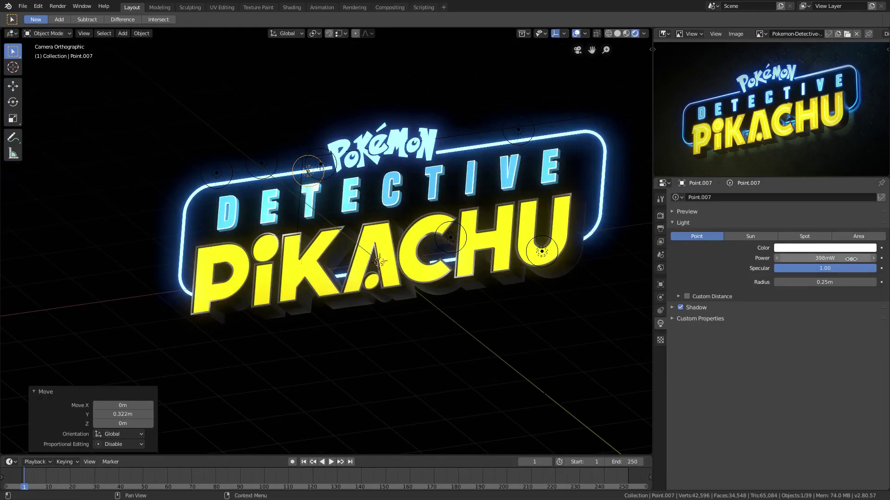
left_click_drag(851, 258, 834, 257)
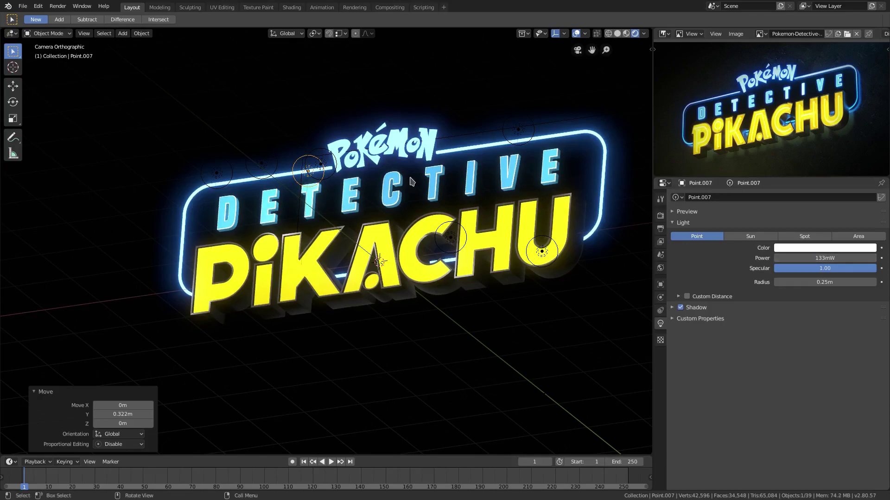
Set the roughness of the DETECTIVE lettering's material to 0.266.
left_click(314, 202)
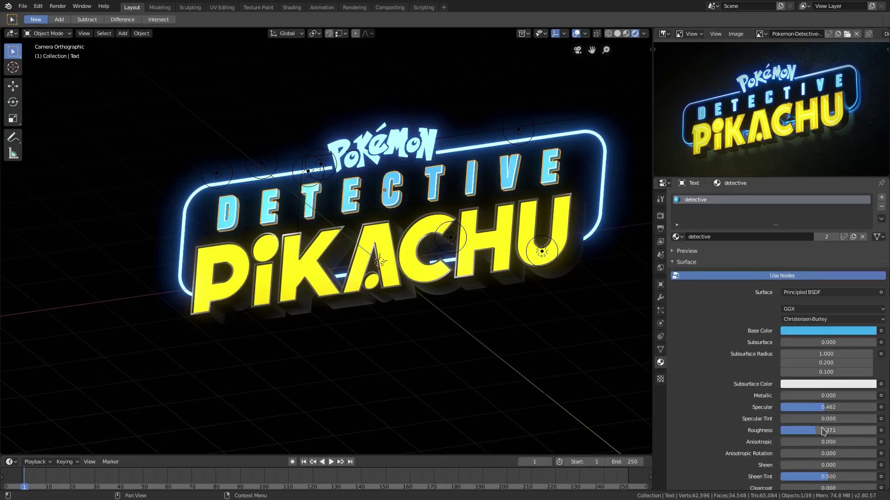
left_click_drag(814, 430, 781, 430)
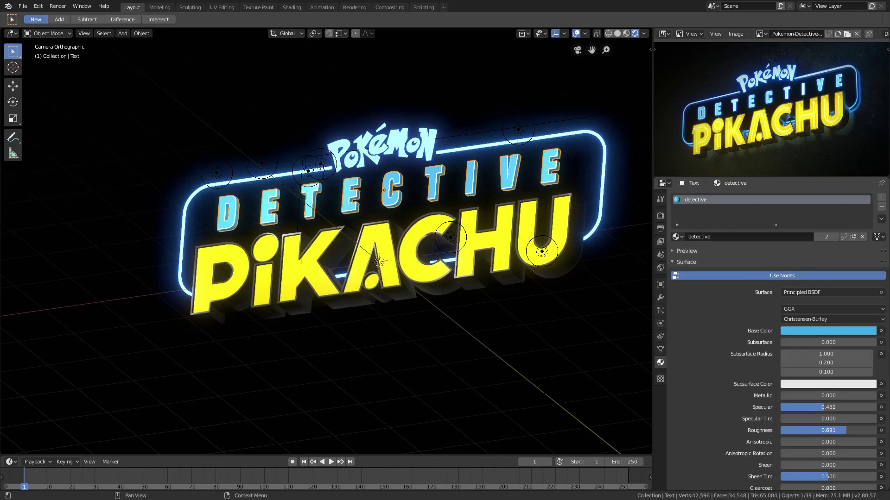
left_click_drag(846, 430, 805, 432)
Duplicate the point light by the first letters of DETECTIVE, offsetting the copy about 2.22 m along X, 1.28 m along Y and -0.0253 m along Z.
middle_click_drag(297, 204, 227, 185)
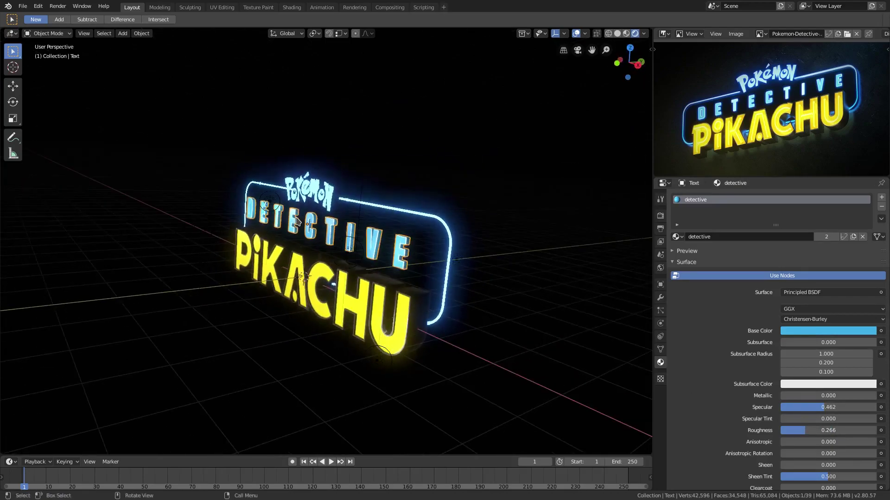
scroll(227, 184, "up", 4)
left_click(230, 174)
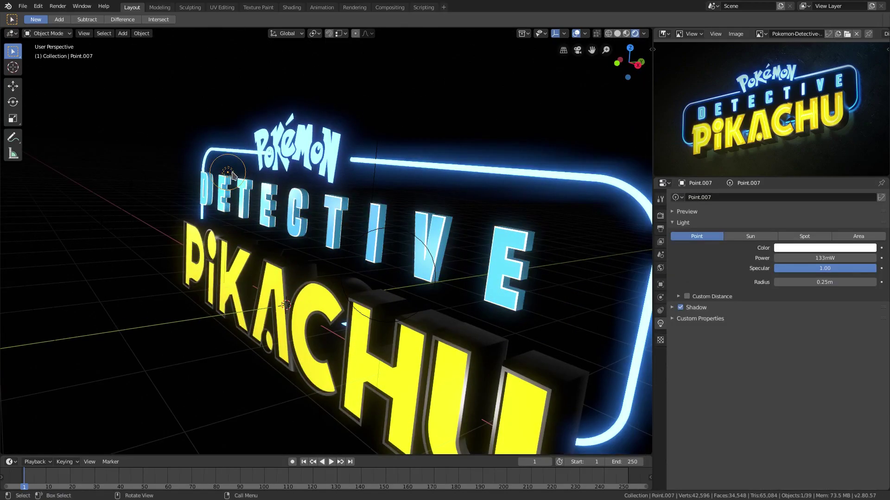
key("KP_0")
key("shift+d")
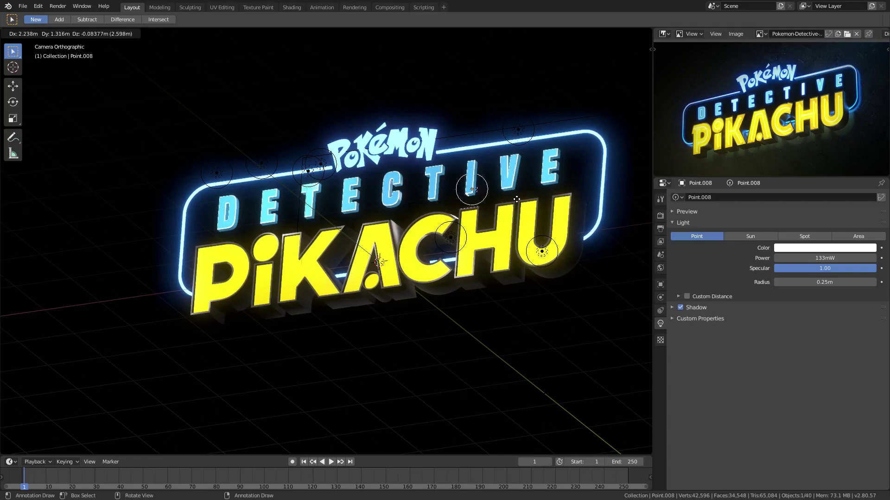
left_click(471, 199)
From a side angle, move the duplicated light about 0.129 m along X, -1.25 m along Y and -0.532 m along Z, and return to the camera view.
middle_click_drag(472, 199, 497, 225)
key("g")
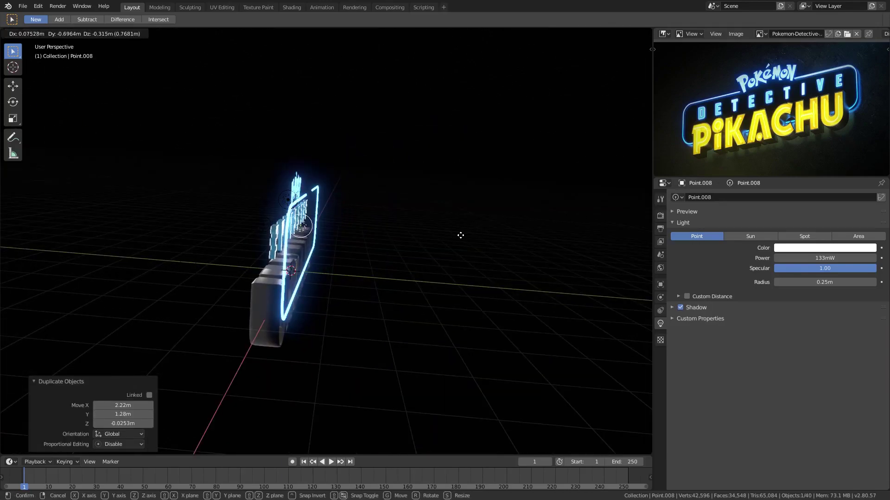
left_click(447, 241)
key("KP_0")
Shift the duplicated light about 0.512 m along X and -0.0763 m along Y, beside the I of DETECTIVE.
key("g")
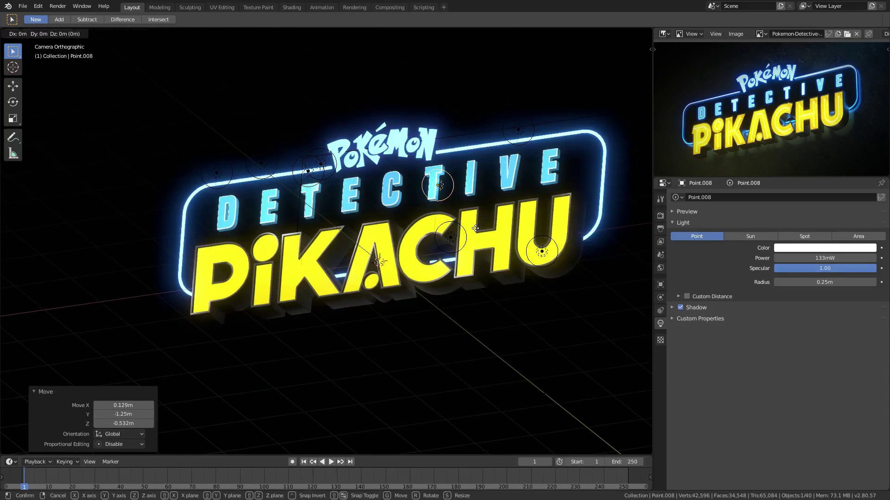
key("x")
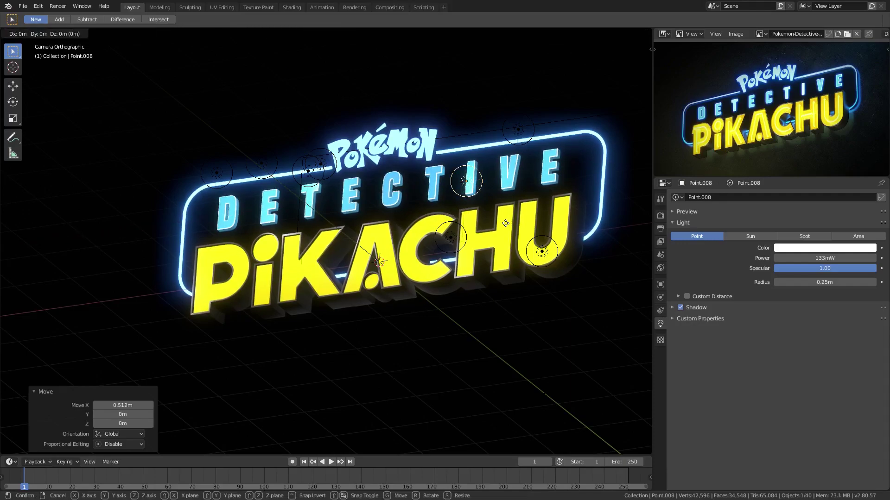
key("y")
left_click(505, 226)
Hide the viewport overlays to check the title's lighting at different zoom levels, and show them again.
scroll(505, 225, "down", 3)
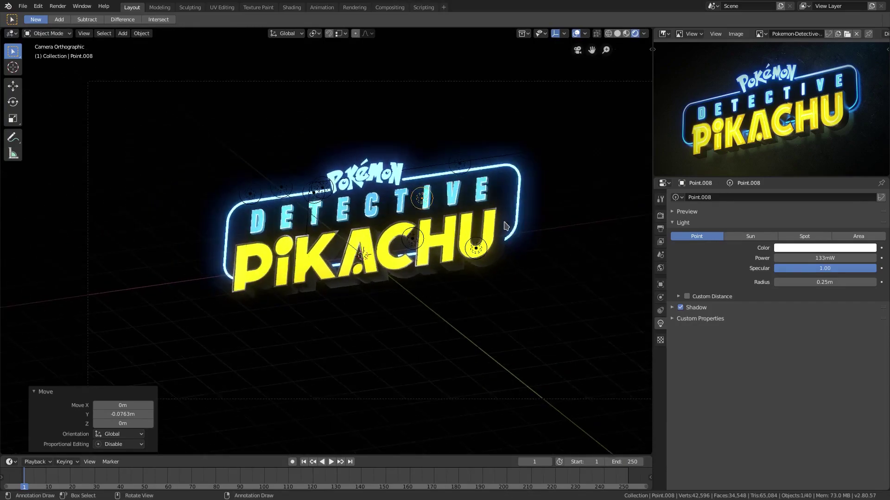
left_click(576, 33)
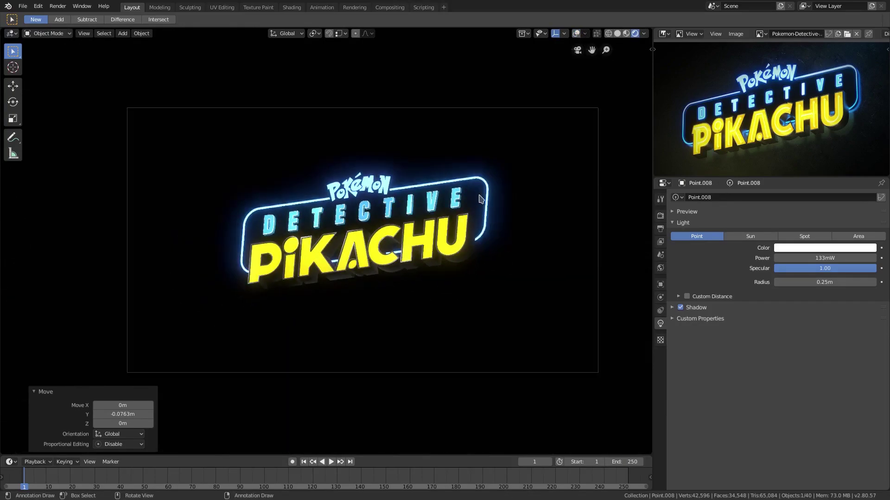
scroll(482, 200, "down", 1)
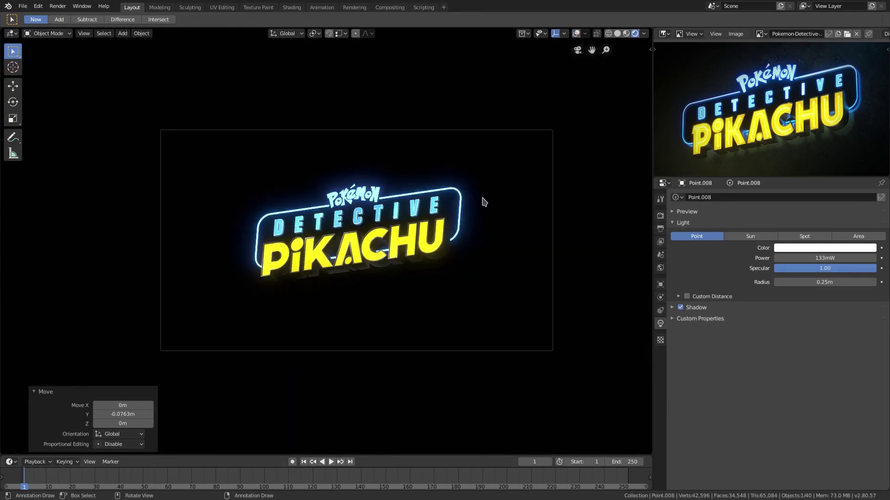
scroll(492, 197, "up", 3)
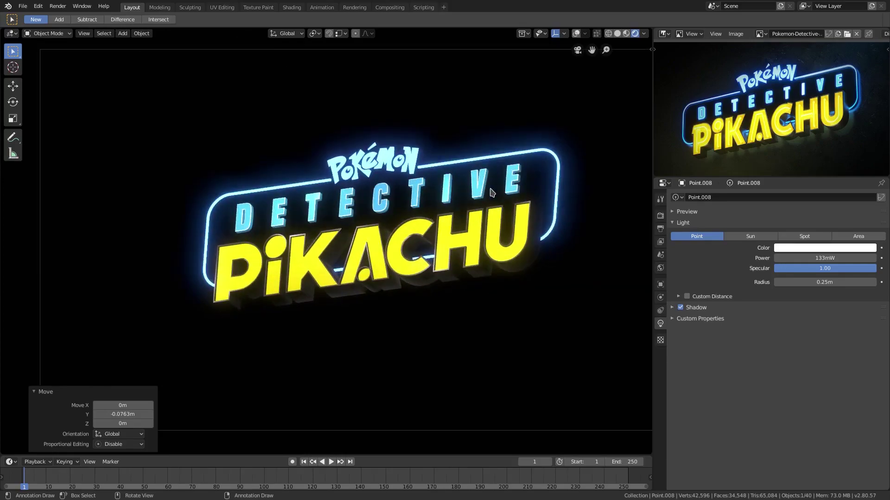
left_click(576, 33)
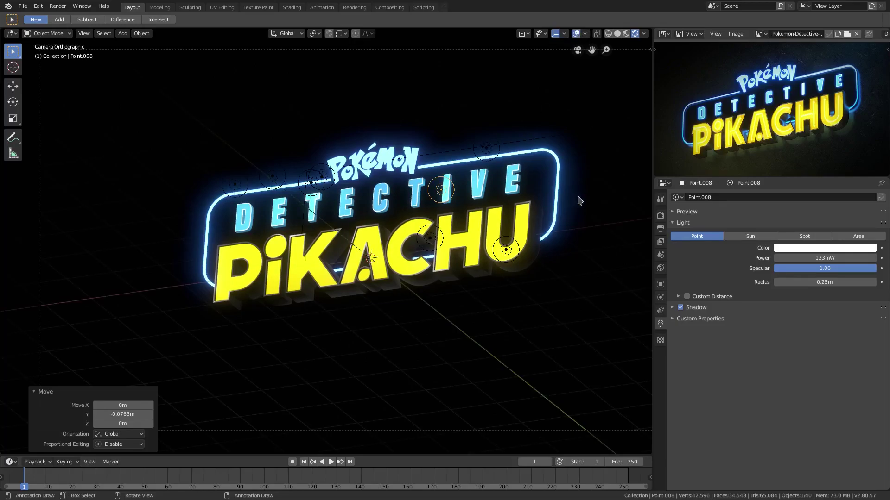
Duplicate the point light toward the C of DETECTIVE and reposition the copy from a side angle.
key("shift+d")
left_click(513, 183)
middle_click_drag(512, 184, 441, 258)
key("g")
left_click(309, 200)
Move the new light about -0.36 m along X, -0.06 m along Y and -0.056 m along Z, and continue adjusting it in the camera view.
middle_click_drag(310, 201, 397, 189)
key("g")
left_click(377, 189)
key("KP_0")
key("g")
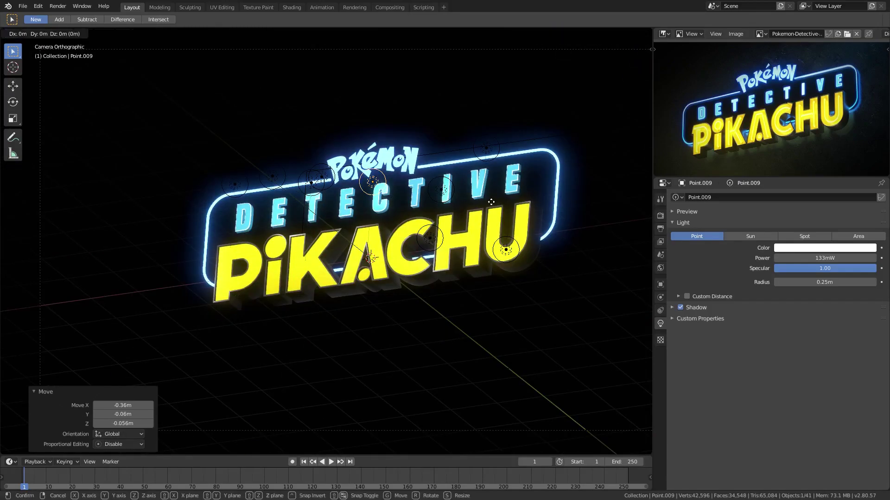